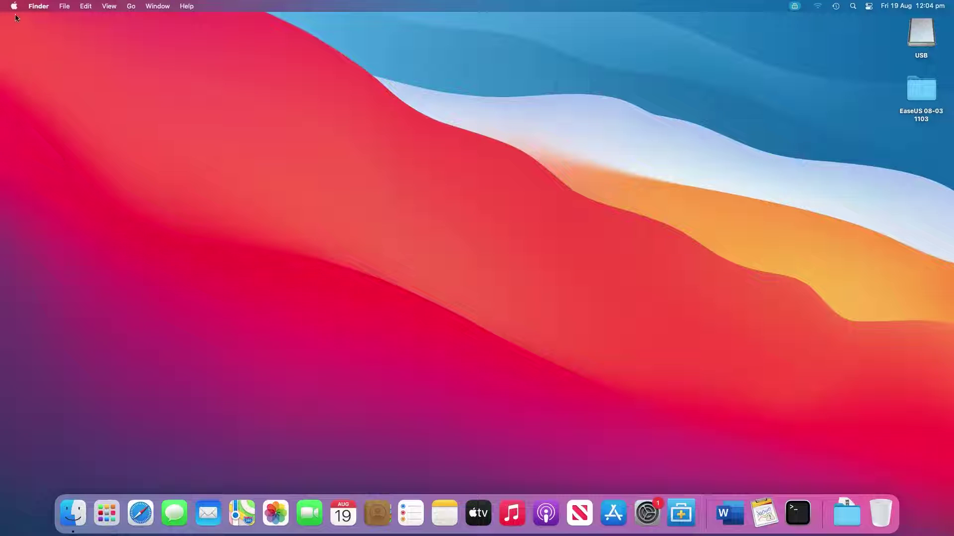
# - Restart the Mac from the Apple menu and confirm the restart
pyautogui.click(15, 7)
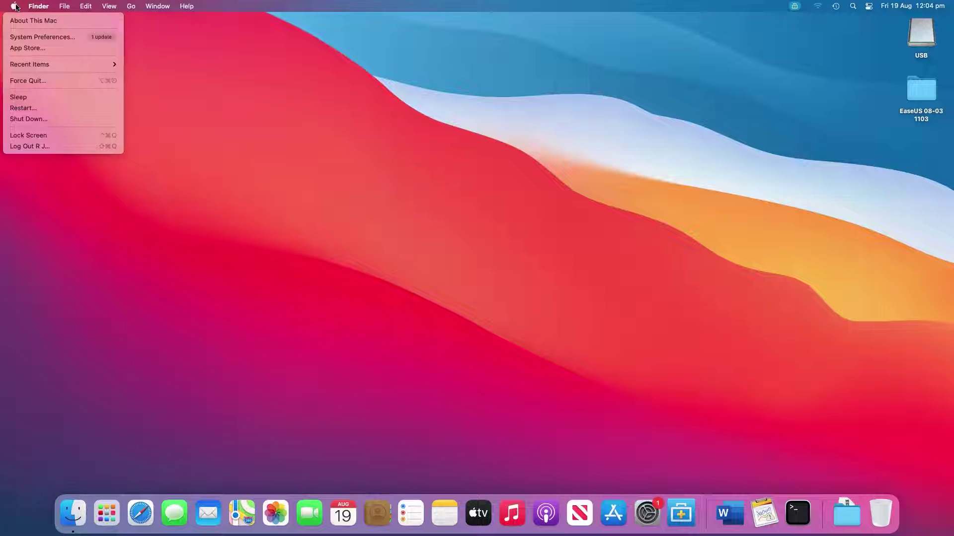
pyautogui.click(42, 107)
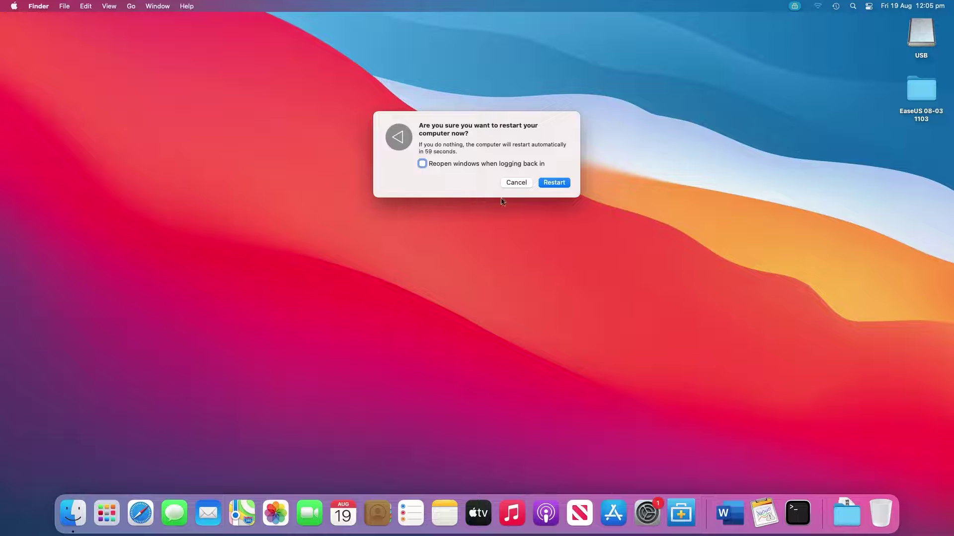
pyautogui.click(553, 183)
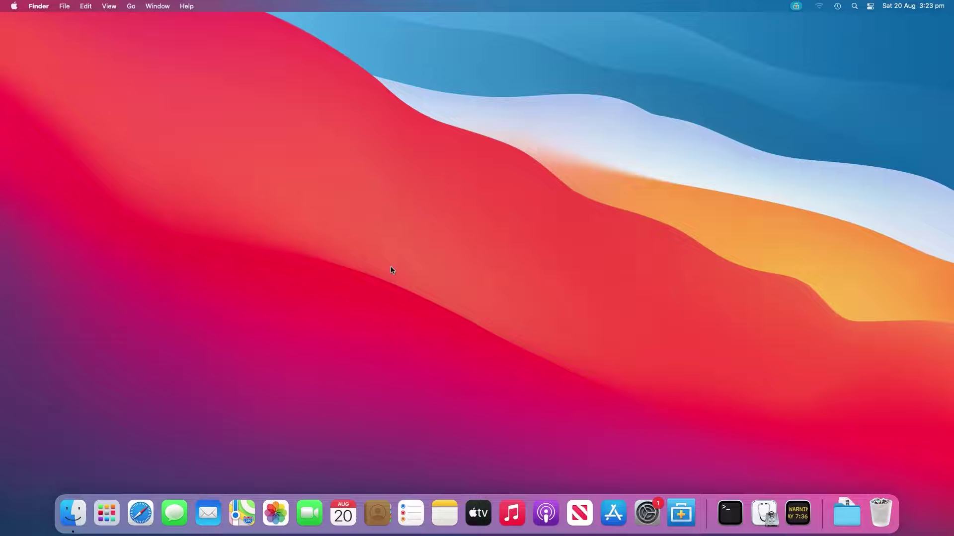
# - Turn on External disks in Finder's General preferences so drives show on the desktop
pyautogui.click(36, 6)
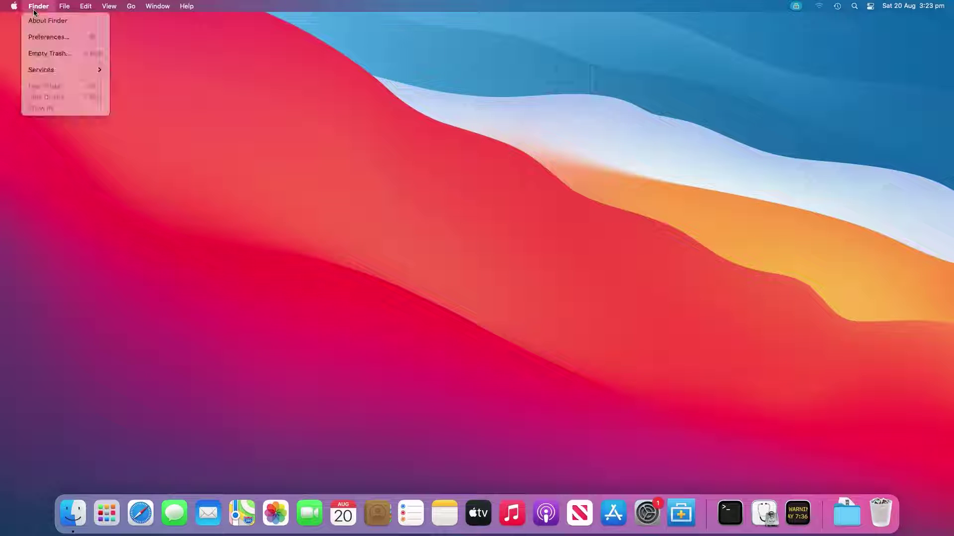
pyautogui.click(36, 37)
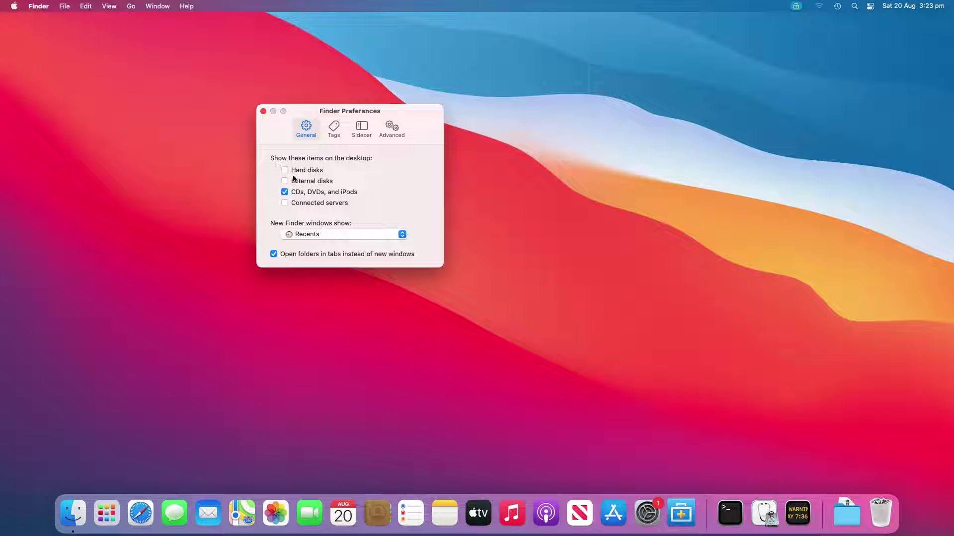
pyautogui.click(284, 181)
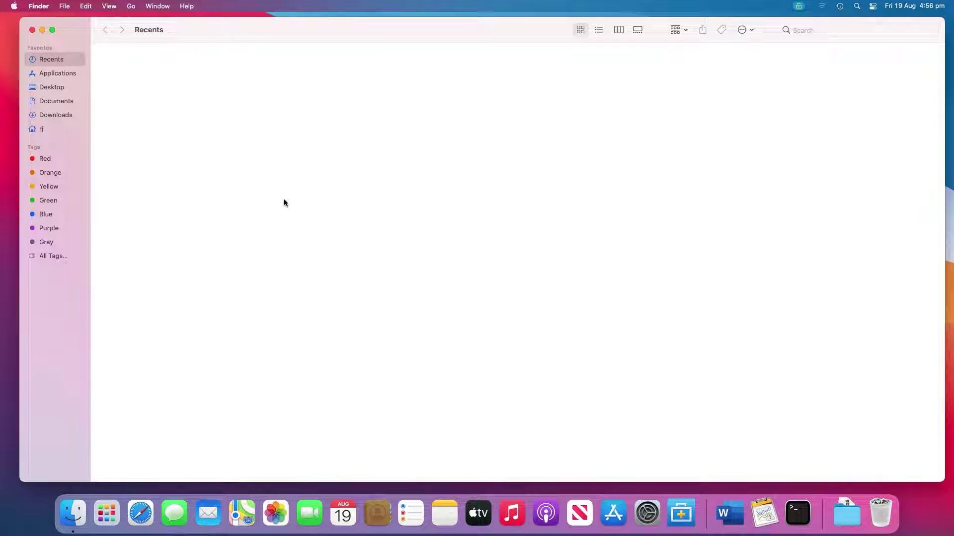
# - Tick External disks in Finder's Sidebar preferences, then close the Preferences window
pyautogui.click(76, 517)
pyautogui.click(34, 5)
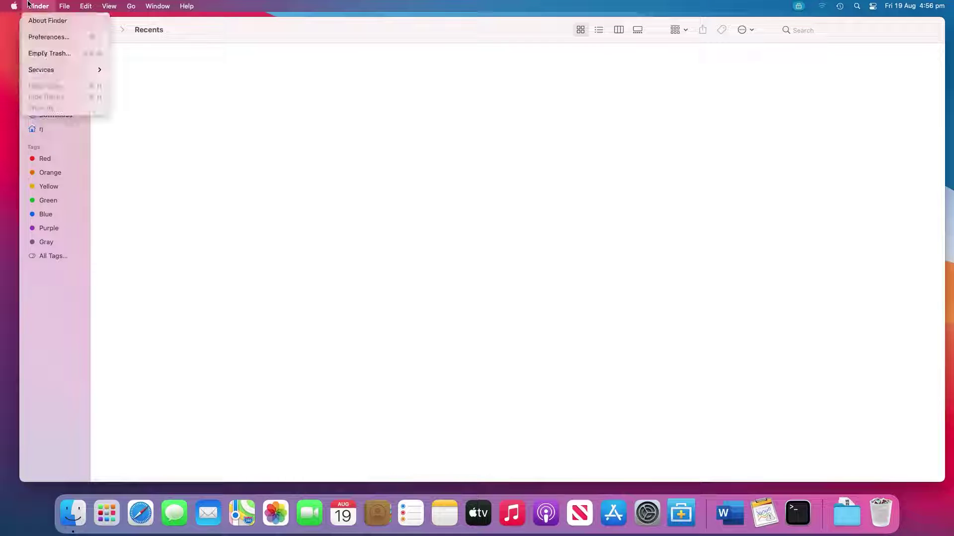
pyautogui.click(39, 36)
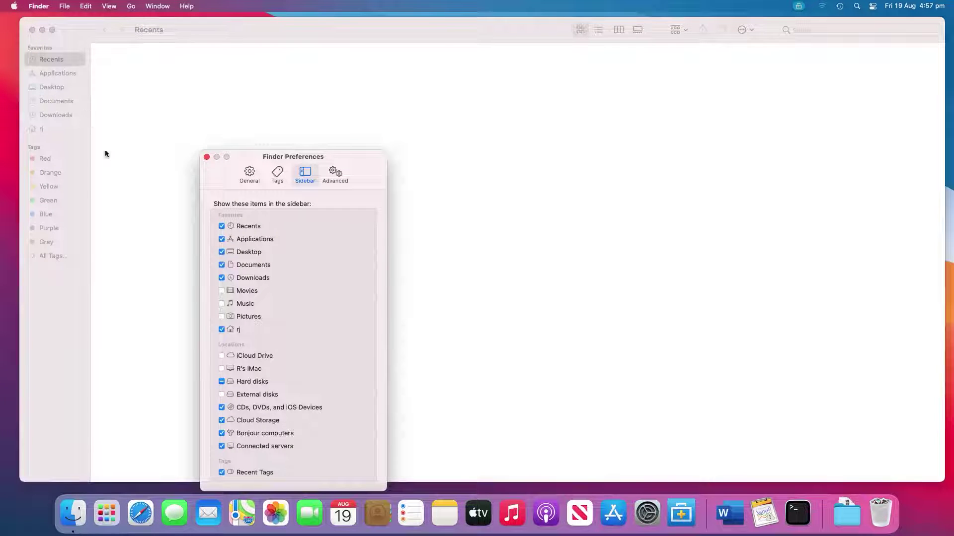
pyautogui.click(222, 395)
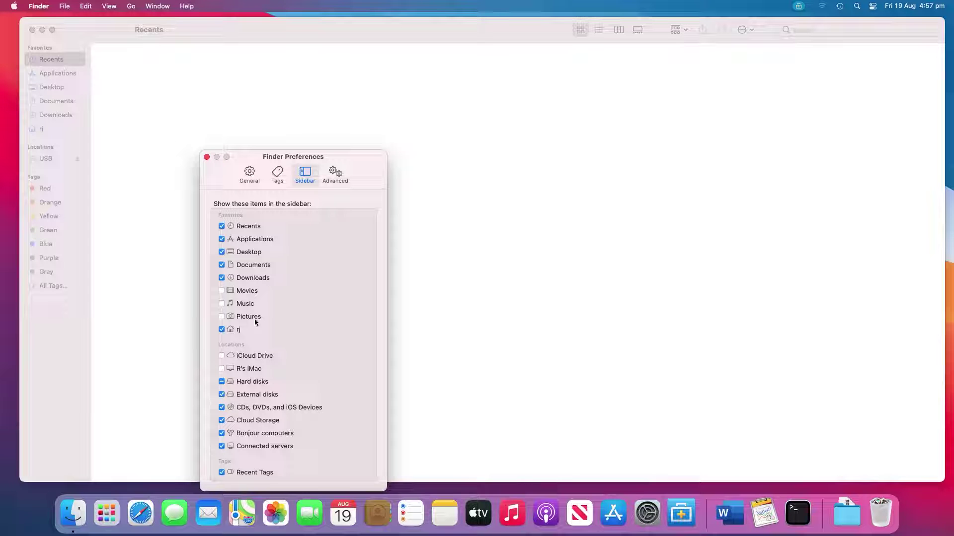
pyautogui.moveTo(286, 158); pyautogui.dragTo(343, 113)
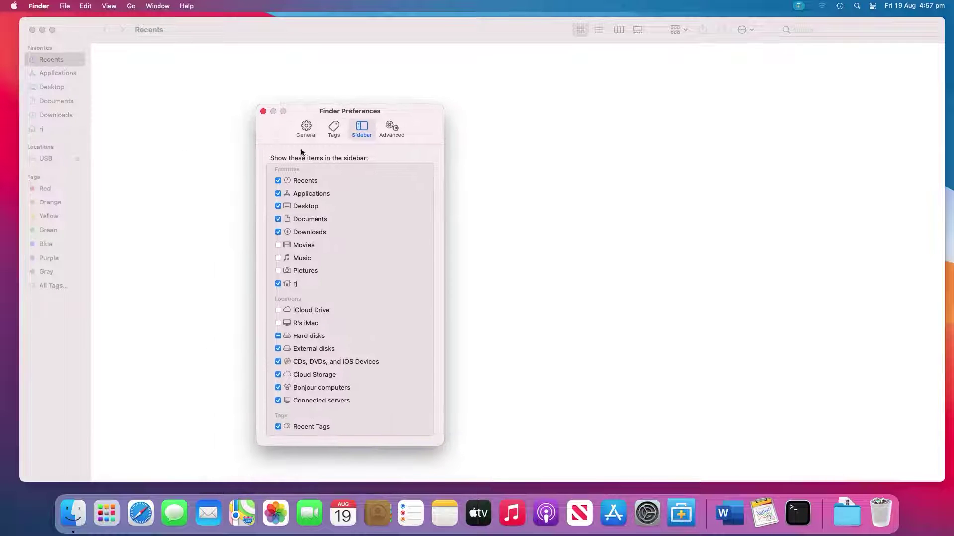
pyautogui.click(263, 111)
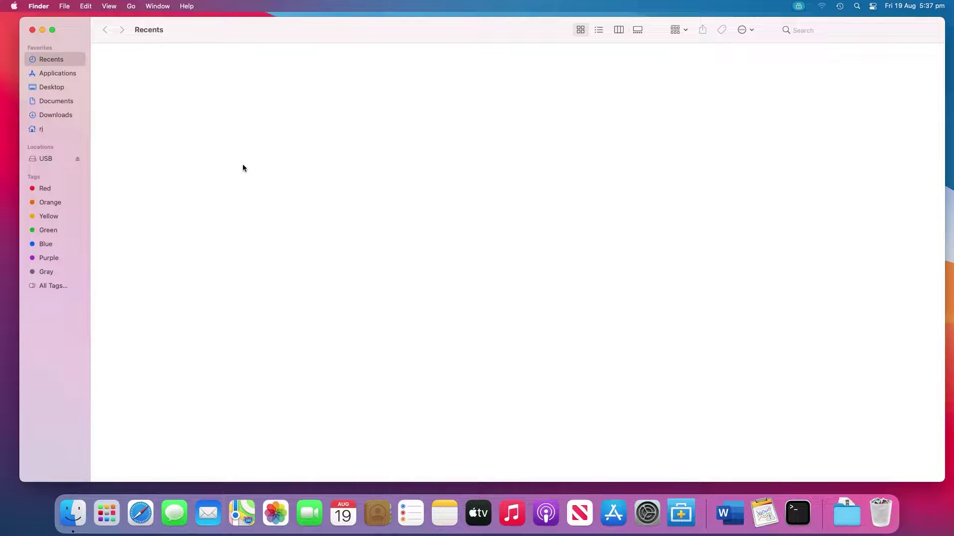
# - Launch System Information from Applications > Utilities and view the USB DISK details under USB
pyautogui.click(67, 75)
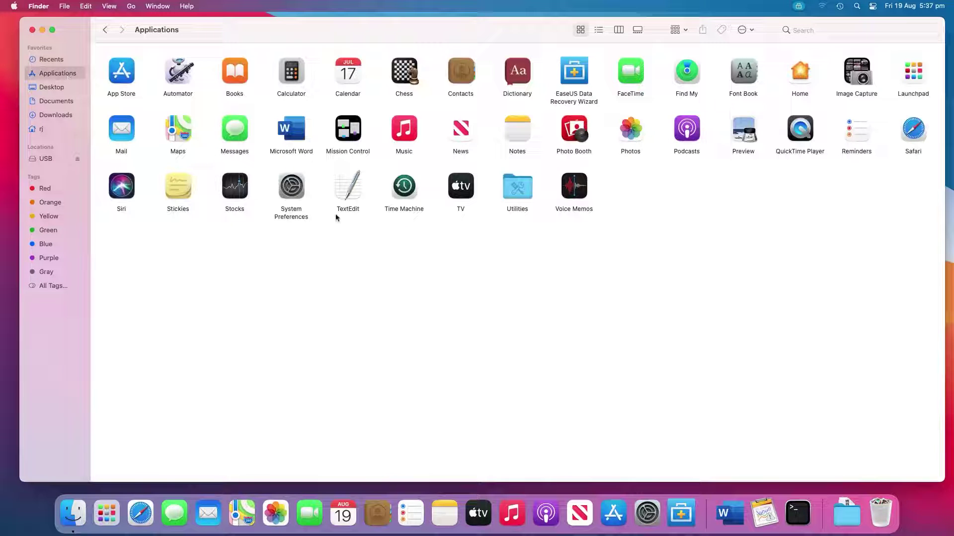
pyautogui.doubleClick(515, 194)
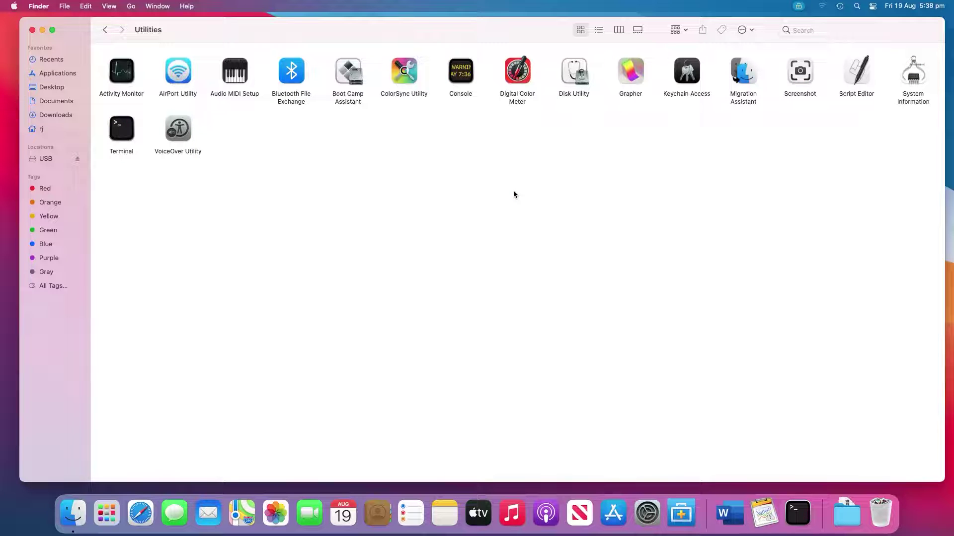
pyautogui.click(912, 79)
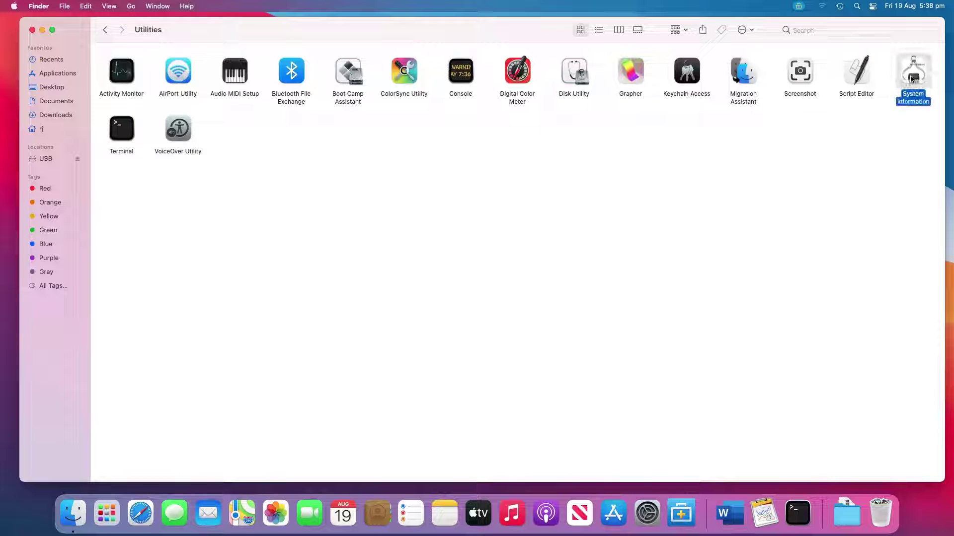
pyautogui.doubleClick(912, 79)
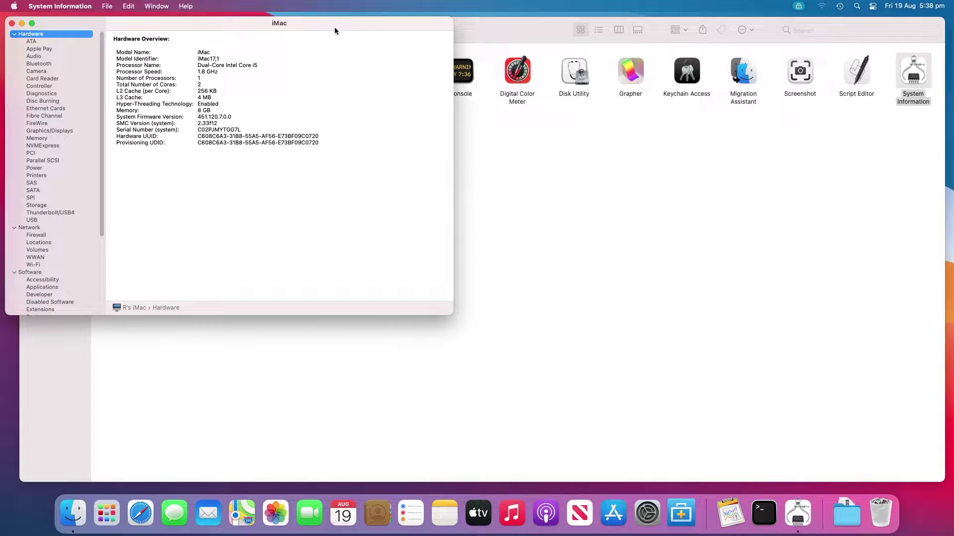
pyautogui.moveTo(335, 31); pyautogui.dragTo(634, 99)
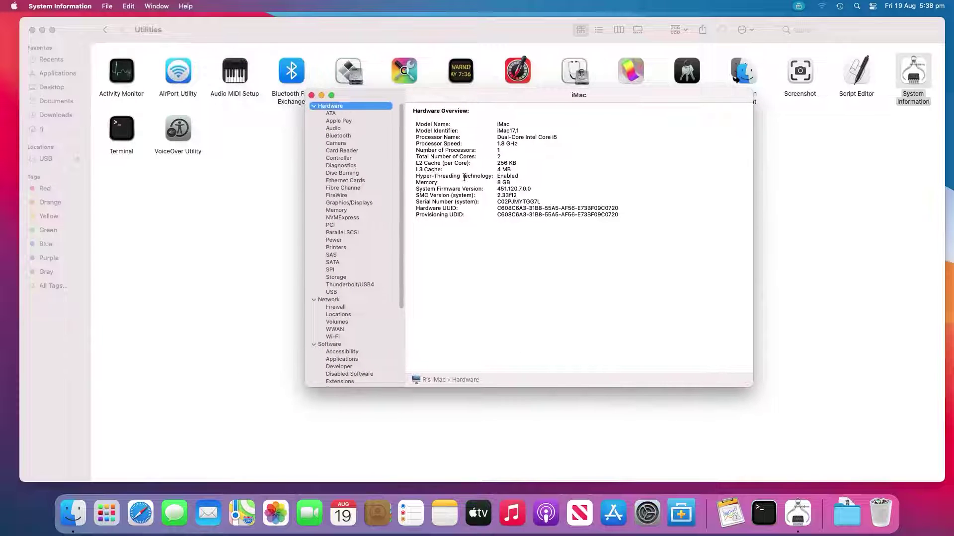
pyautogui.click(335, 293)
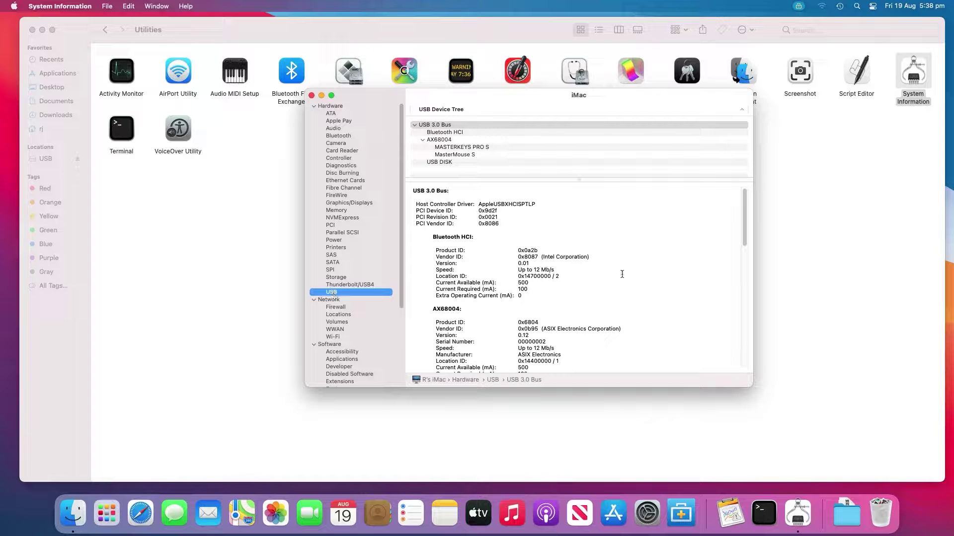
pyautogui.click(451, 164)
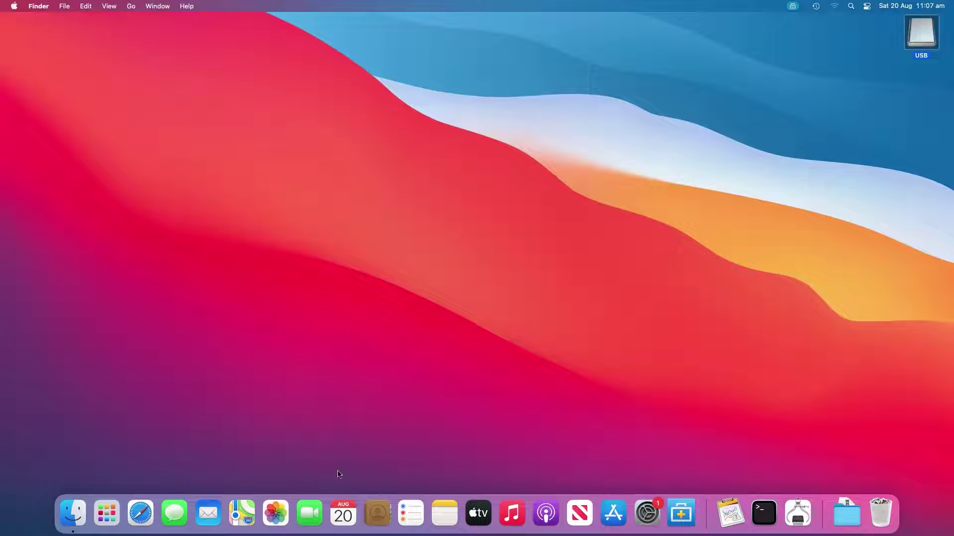
# - Restart the Mac again from the Apple menu
pyautogui.click(14, 6)
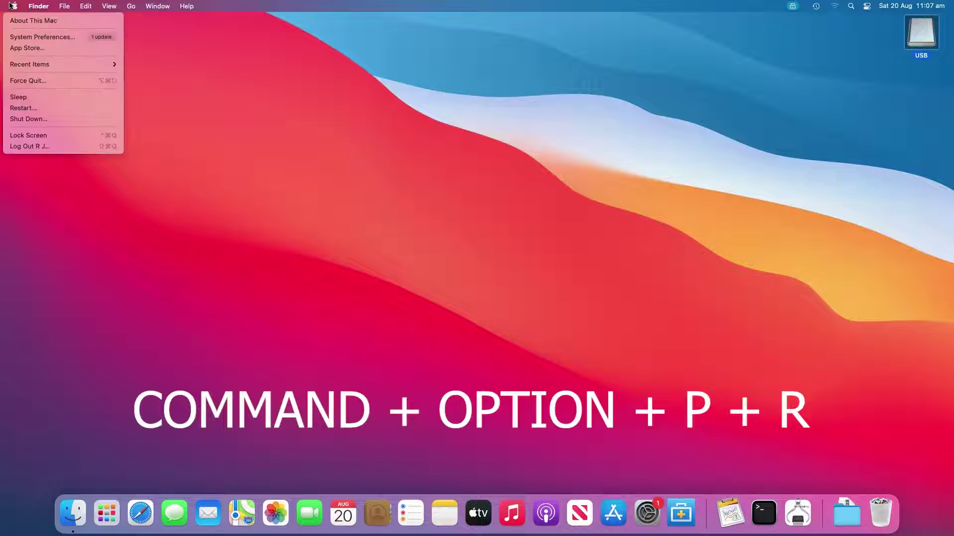
pyautogui.click(48, 109)
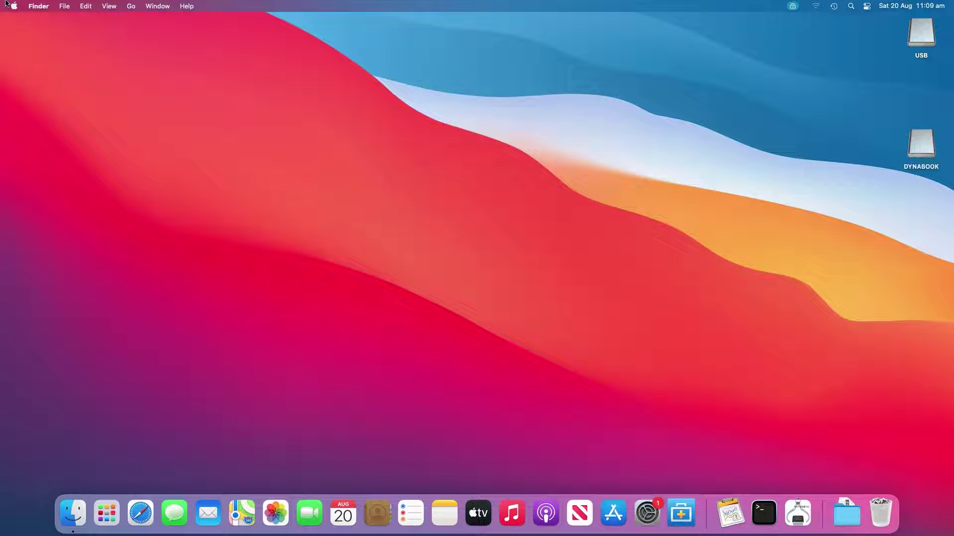
# - Put the Mac to sleep, then log back in with the account password
pyautogui.click(10, 5)
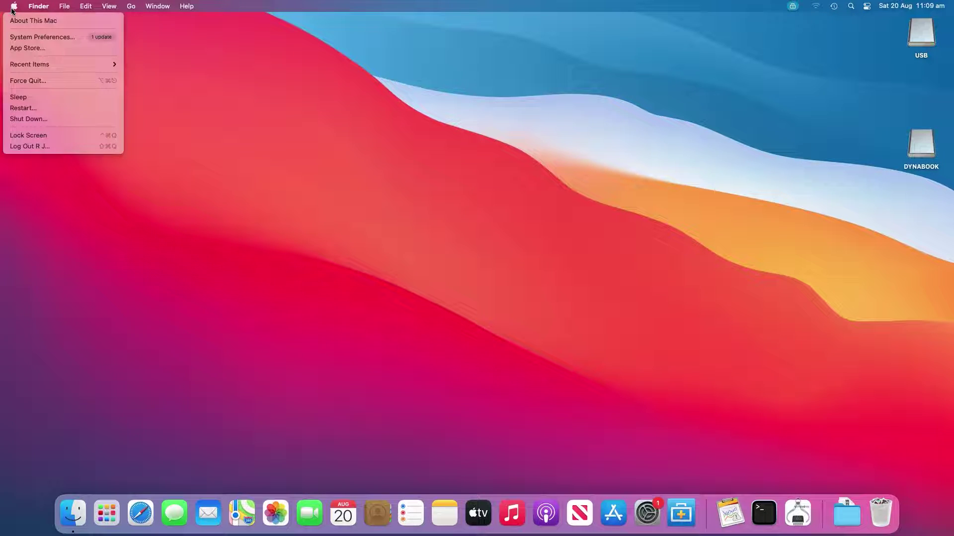
pyautogui.click(34, 99)
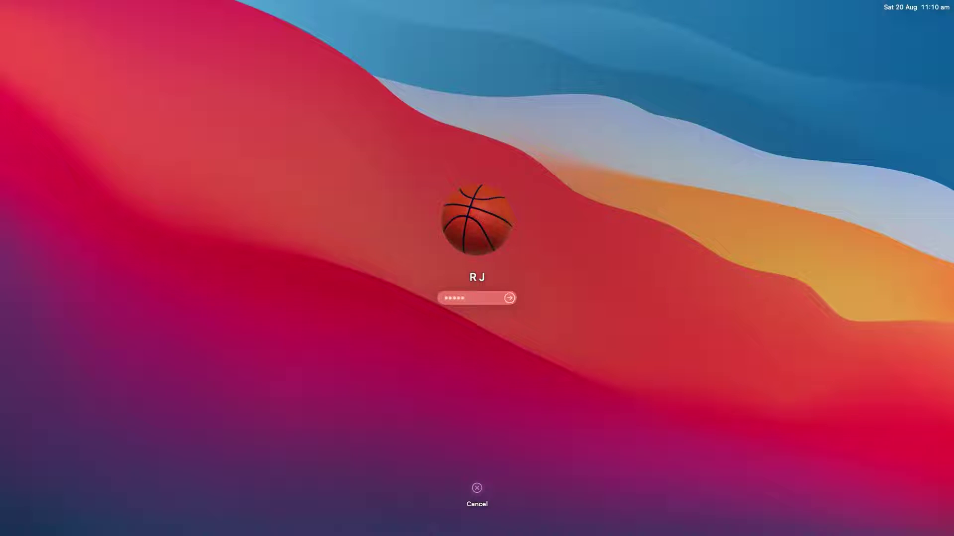
pyautogui.press('Return')
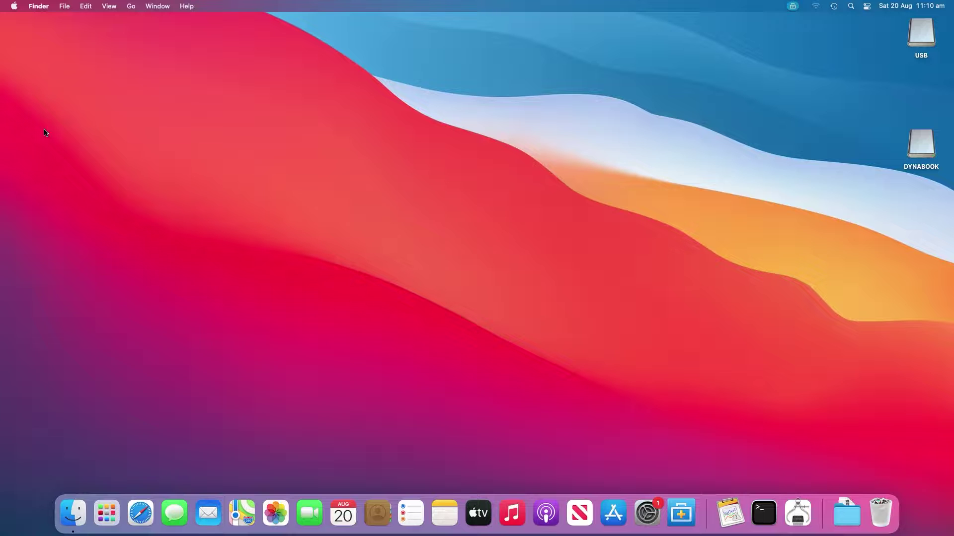
# - Start a Shut Down from the Apple menu, then cancel it
pyautogui.click(12, 6)
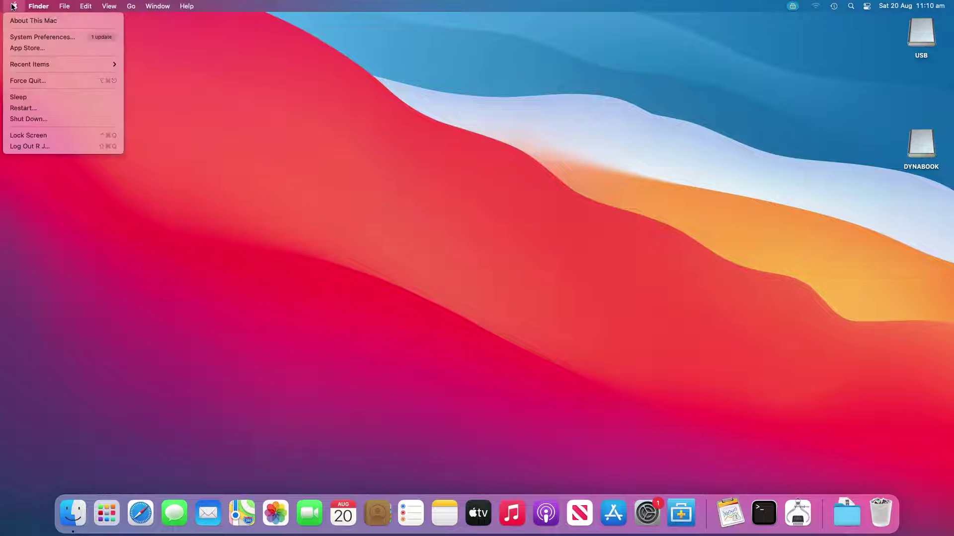
pyautogui.click(40, 119)
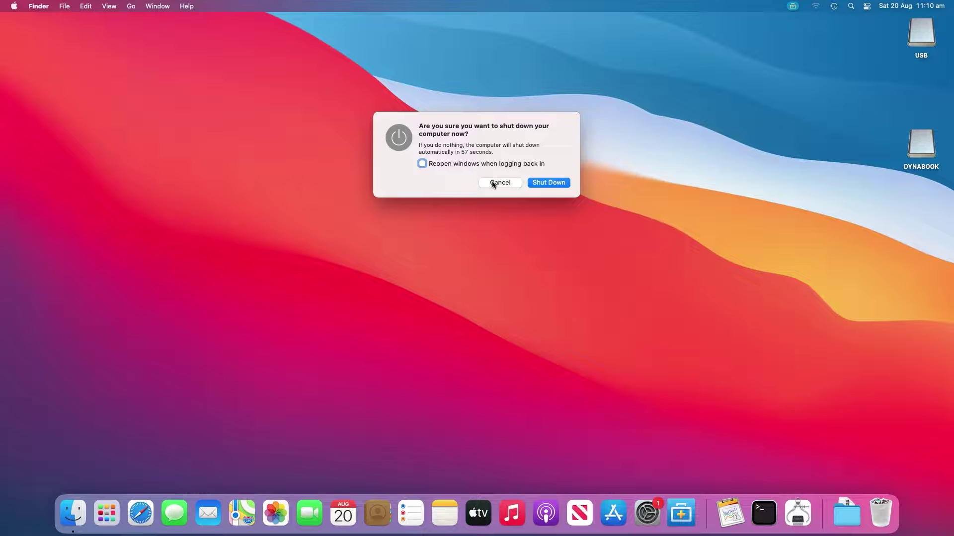
pyautogui.click(493, 184)
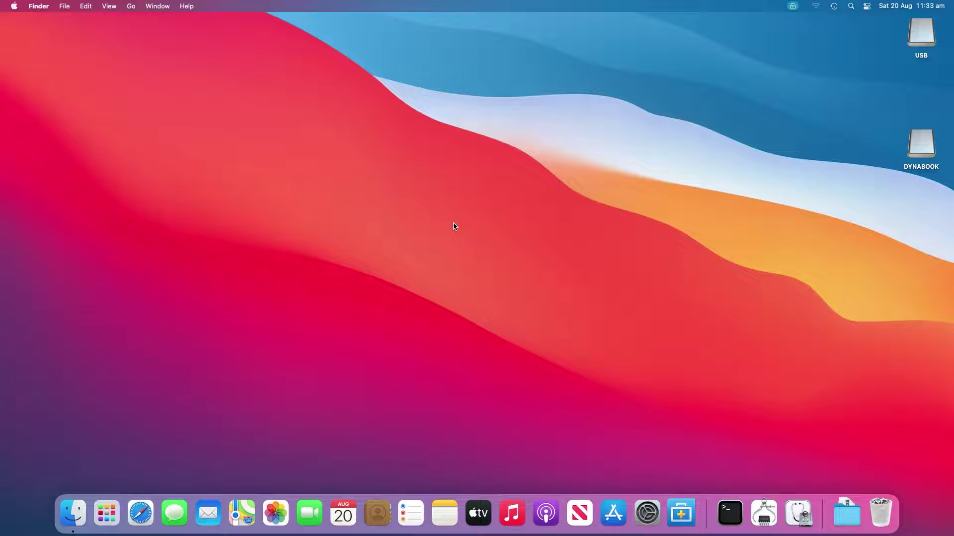
# - Launch Disk Utility from Applications > Utilities in a new Finder window
pyautogui.click(68, 515)
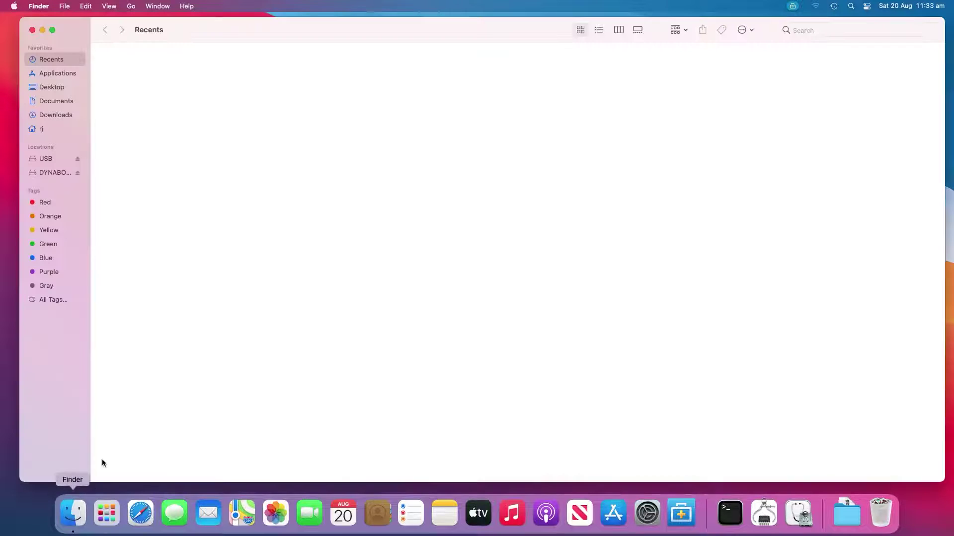
pyautogui.click(68, 76)
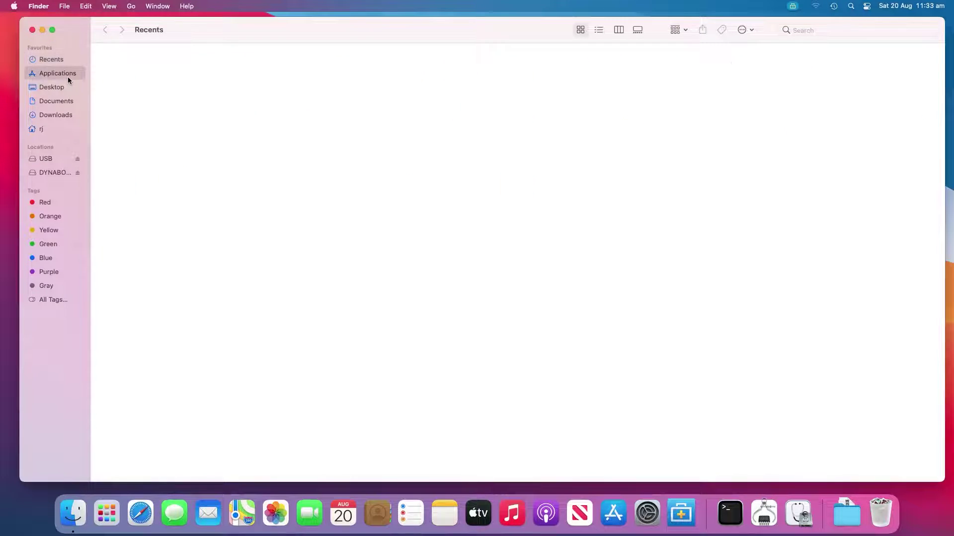
pyautogui.doubleClick(514, 197)
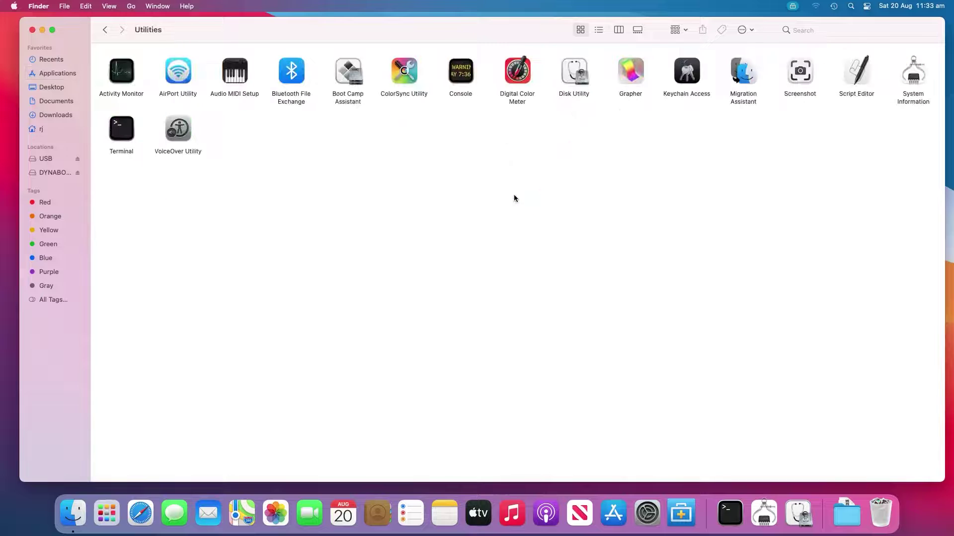
pyautogui.doubleClick(576, 78)
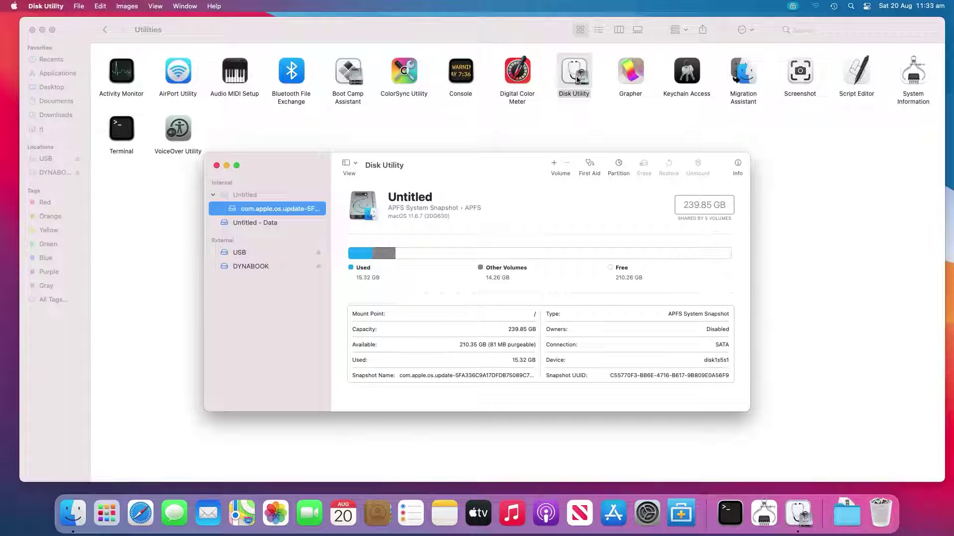
# - Run First Aid on the DYNABOOK drive, then view its capacity and usage details
pyautogui.click(258, 268)
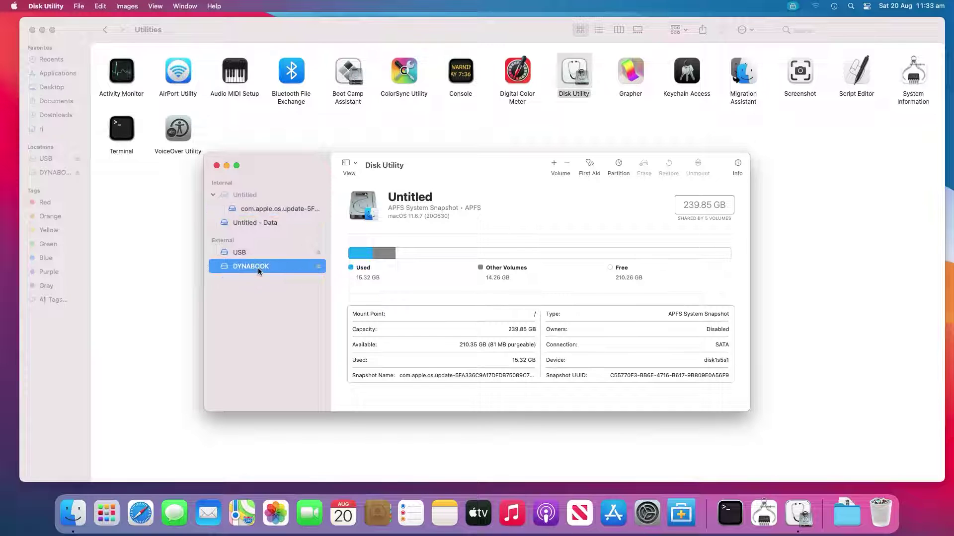
pyautogui.click(589, 167)
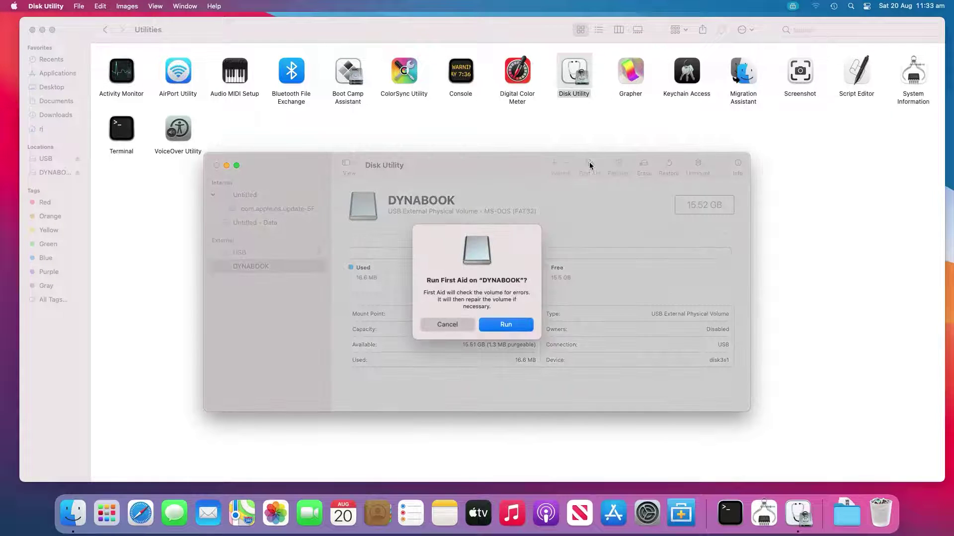
pyautogui.click(506, 325)
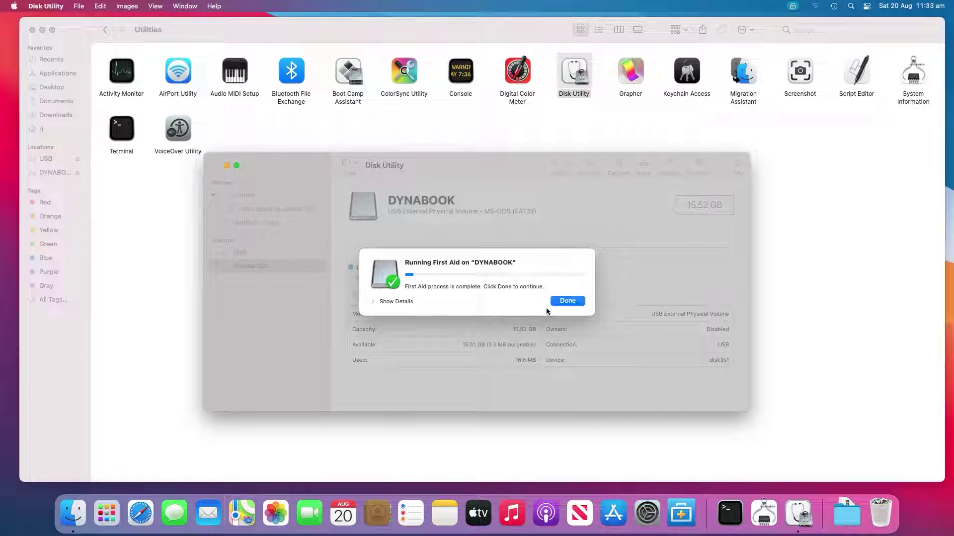
pyautogui.click(566, 302)
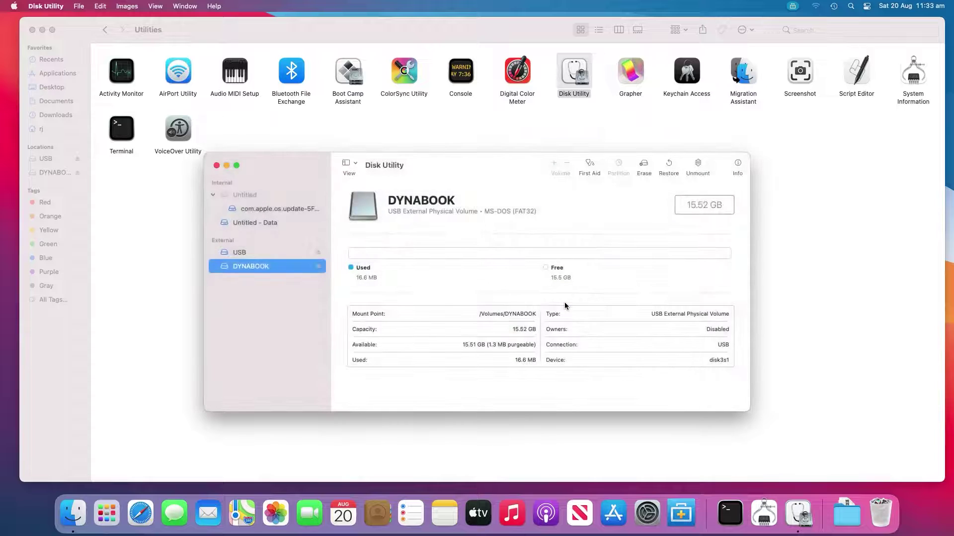
pyautogui.click(698, 164)
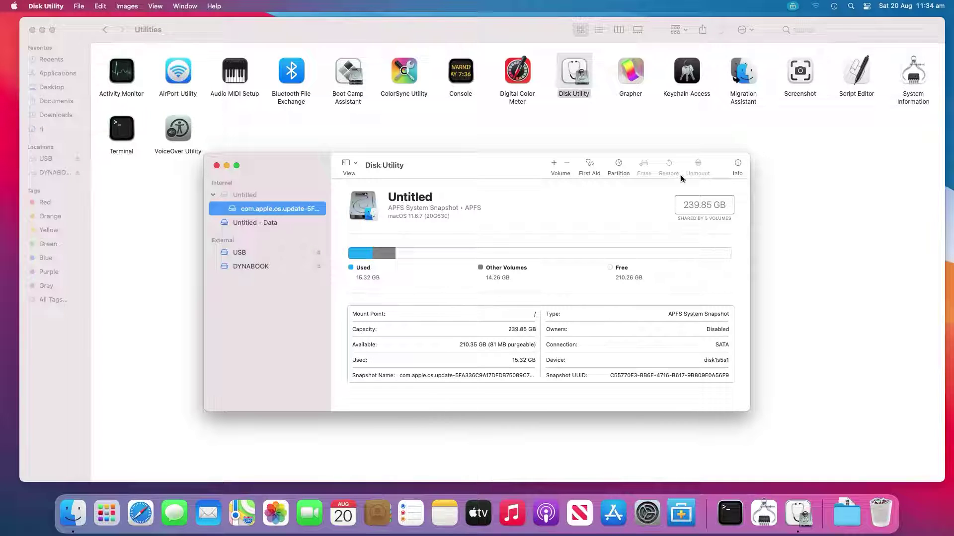
pyautogui.click(251, 267)
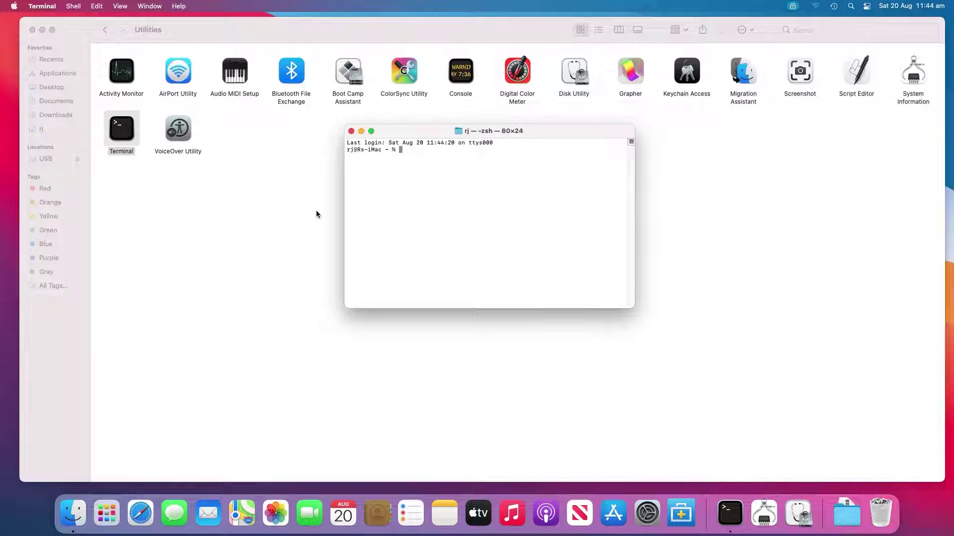
# - List all disks with 'diskutil list' and show disk2's details with 'diskutil info disk2'
pyautogui.write('disku')
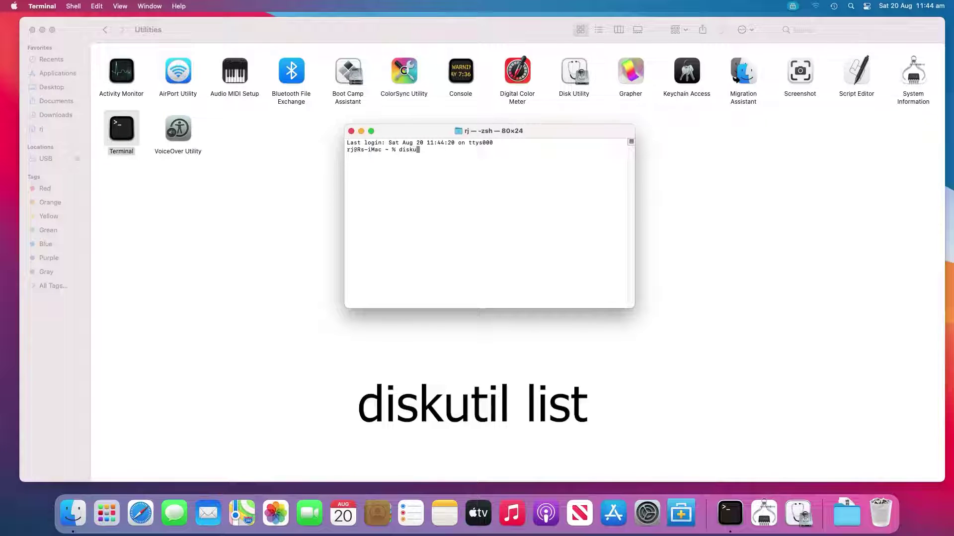
pyautogui.write('til list')
pyautogui.press('Return')
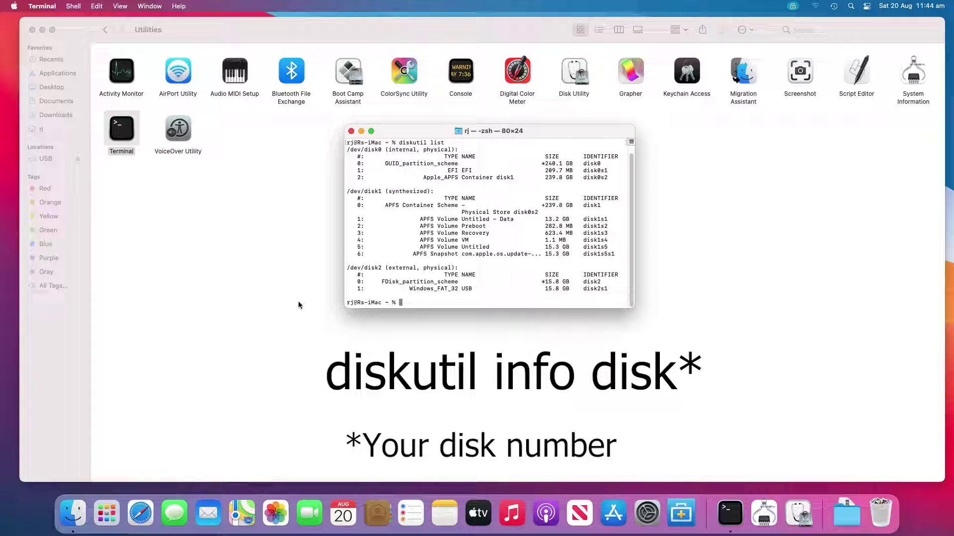
pyautogui.write('diskutil info disk2')
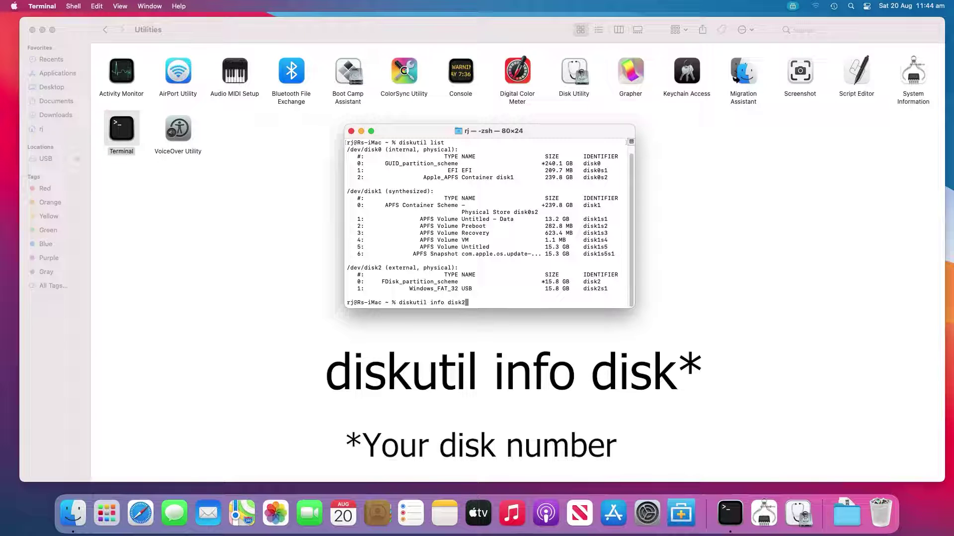
pyautogui.press('Return')
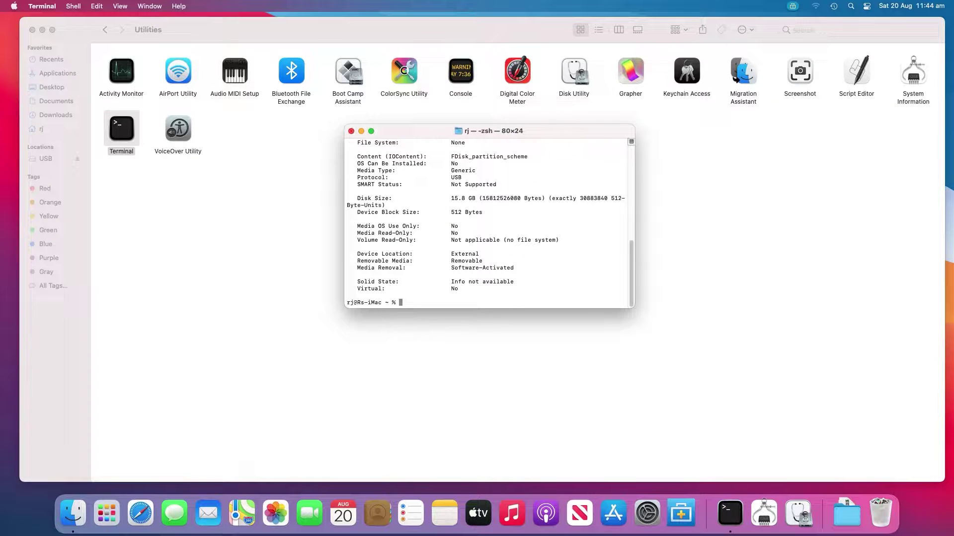
# - Eject disk2 with 'diskutil eject disk2', re-run 'diskutil list' to confirm, and close Terminal
pyautogui.write('diskutil eje')
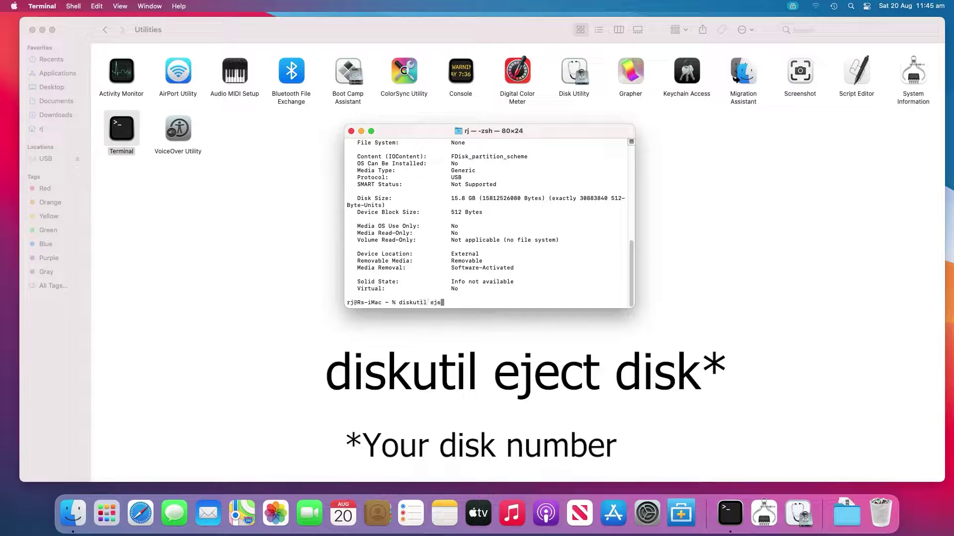
pyautogui.write('ct disk2')
pyautogui.press('Return')
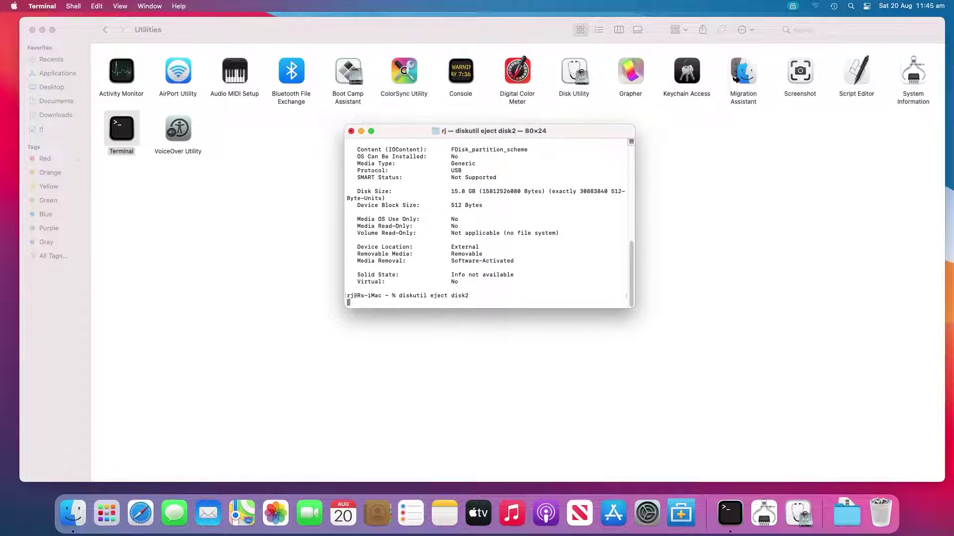
pyautogui.write('diskutil list')
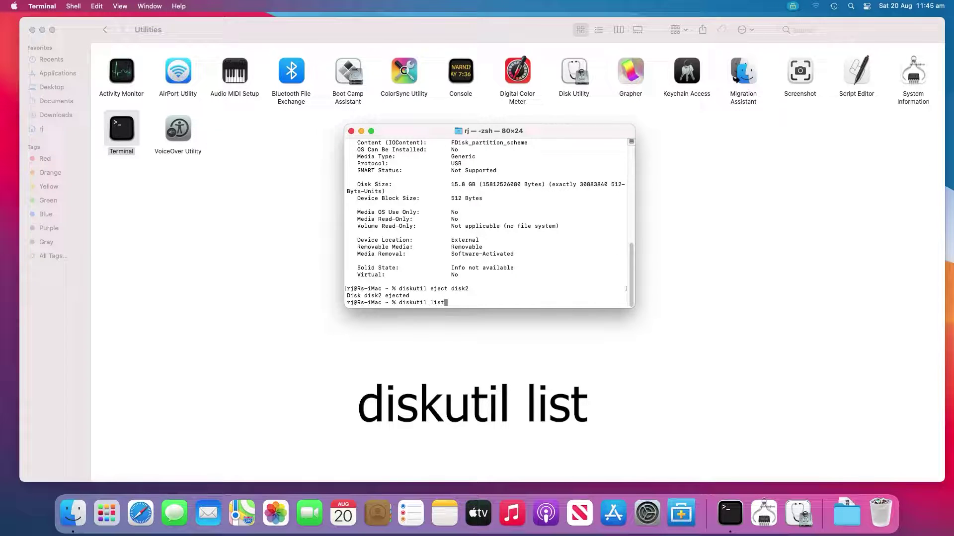
pyautogui.press('Return')
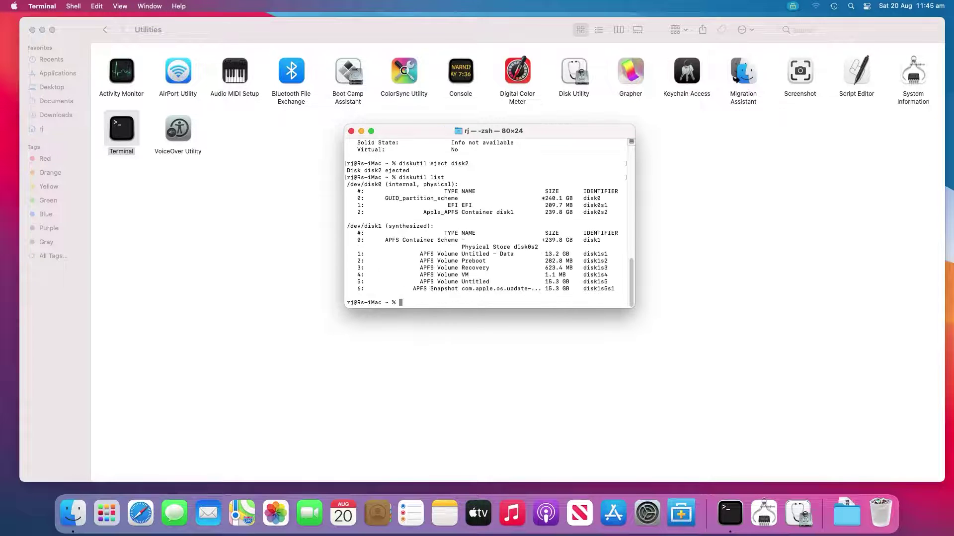
pyautogui.click(350, 131)
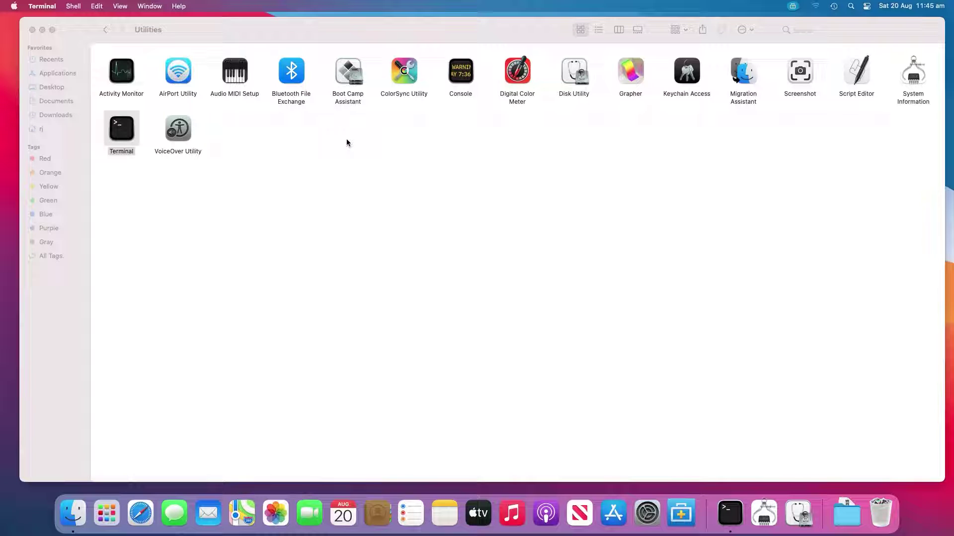
# - Launch Console from Utilities and filter the log to Errors and Faults
pyautogui.doubleClick(456, 72)
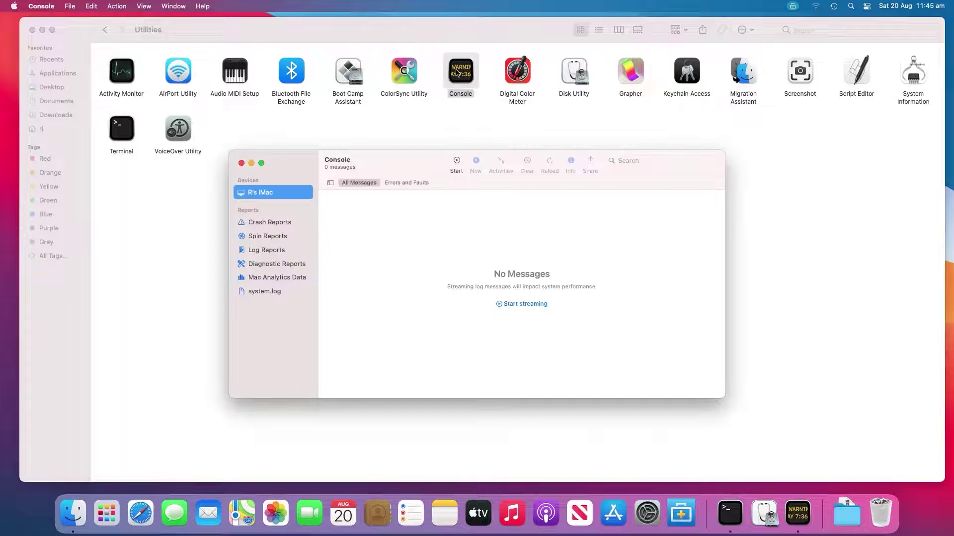
pyautogui.click(398, 184)
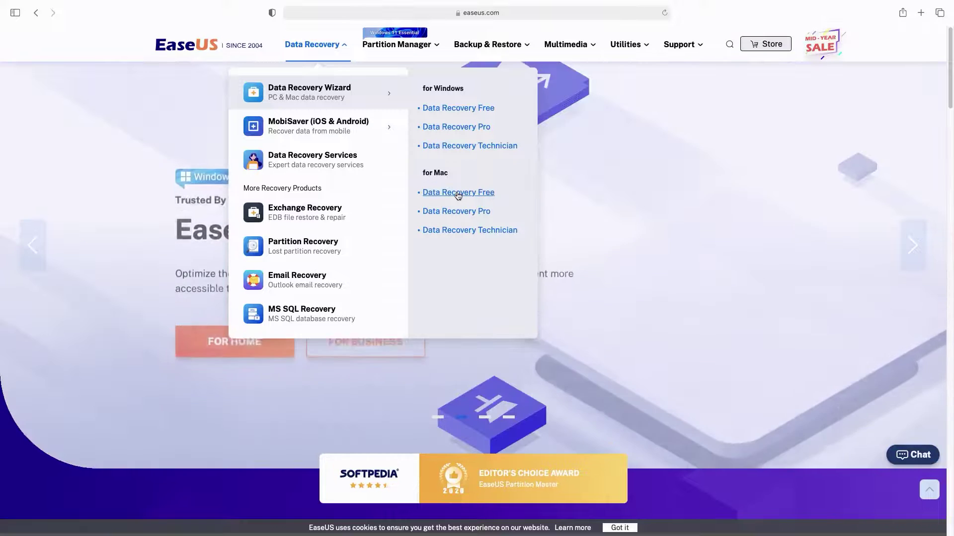
# - Go to the Data Recovery Free for Mac page from EaseUS's Data Recovery menu
pyautogui.click(458, 193)
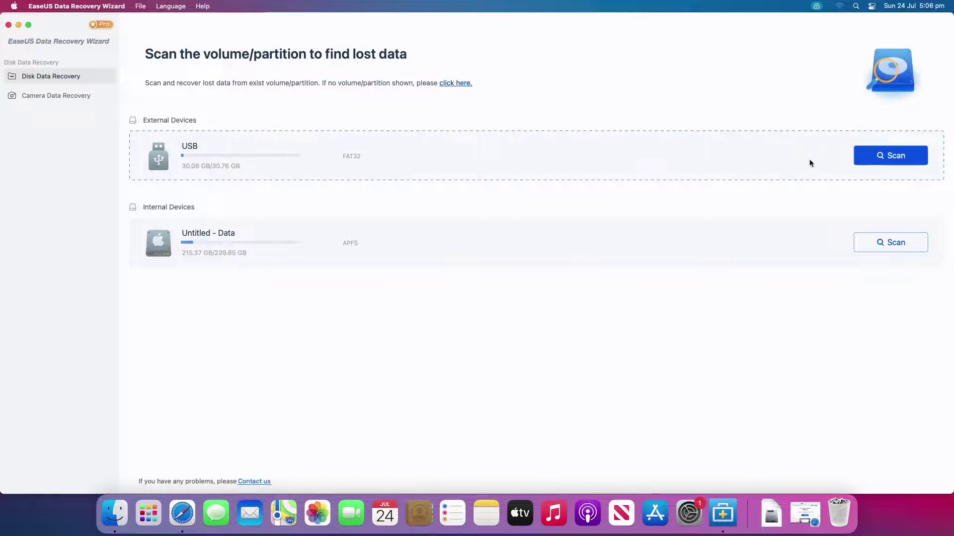
# - Start a lost-data scan of the USB device listed under External Devices
pyautogui.click(874, 157)
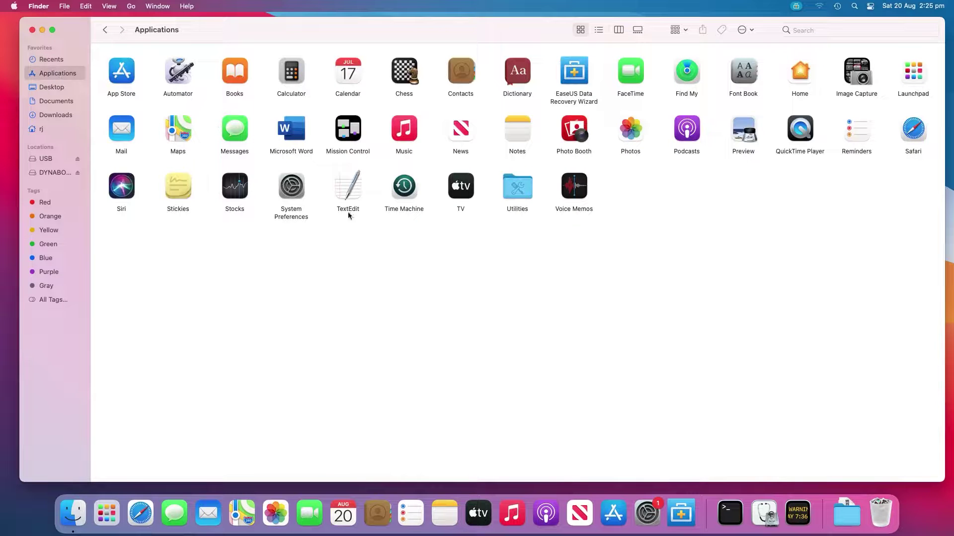
# - Launch Disk Utility from Utilities and bring up the Erase prompt for the DYNABOOK volume
pyautogui.doubleClick(526, 201)
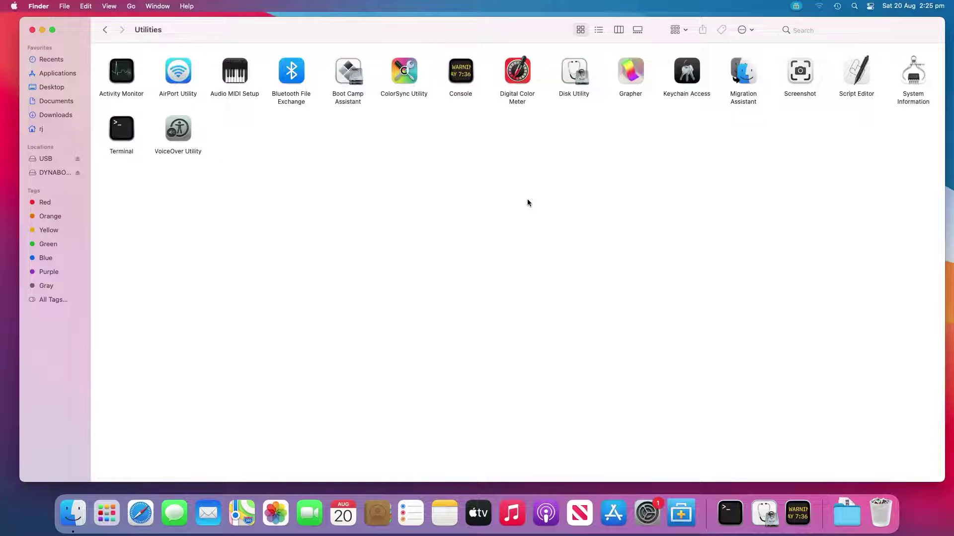
pyautogui.doubleClick(571, 81)
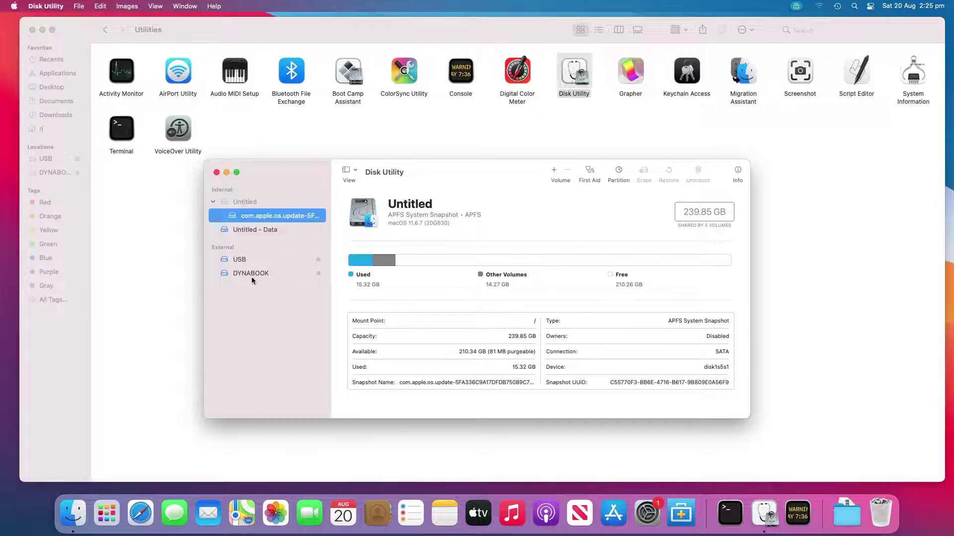
pyautogui.click(253, 274)
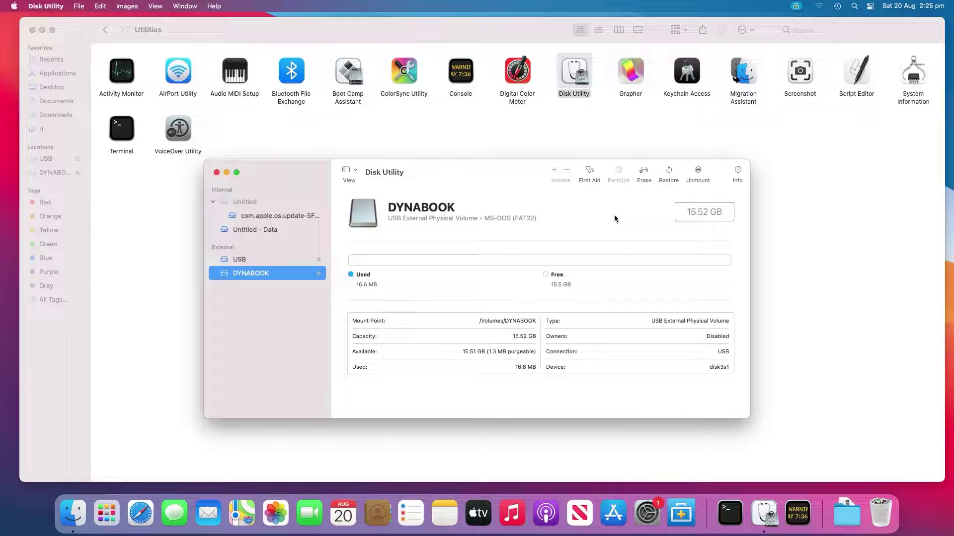
pyautogui.click(644, 173)
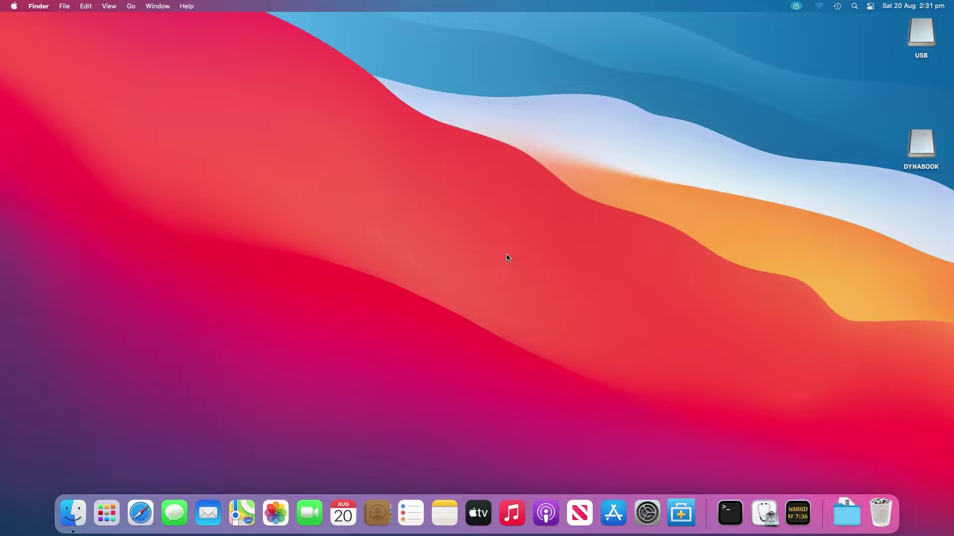
# - Open About This Mac from the Apple menu and check Software Update
pyautogui.click(15, 6)
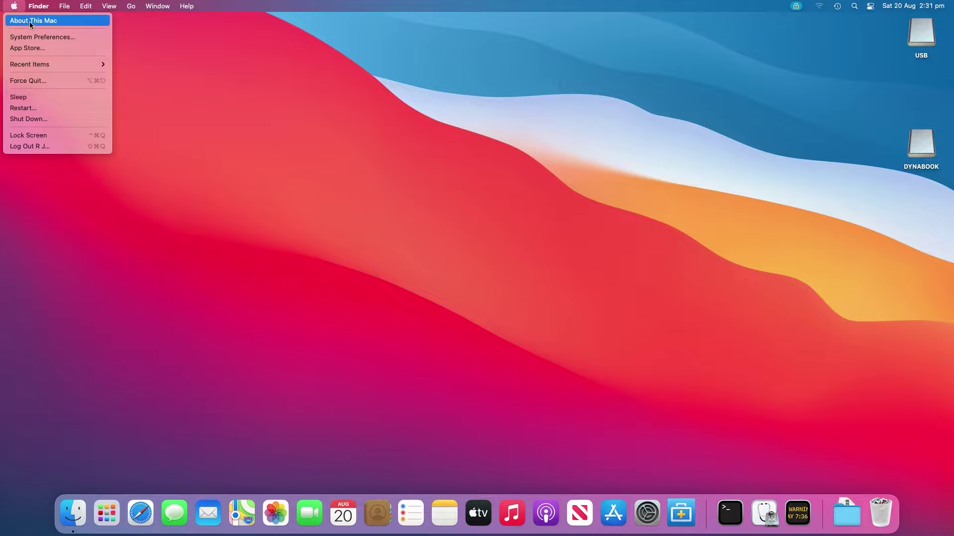
pyautogui.click(30, 23)
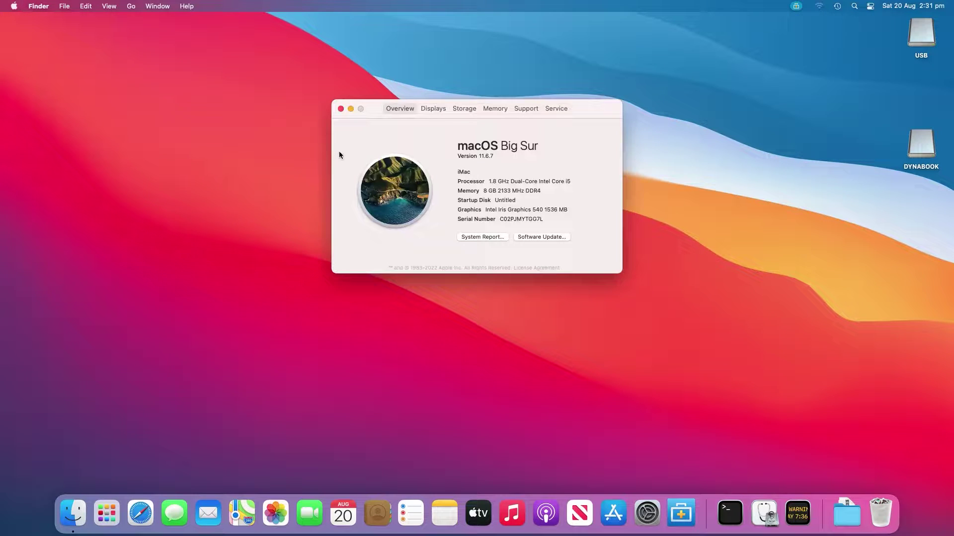
pyautogui.click(540, 239)
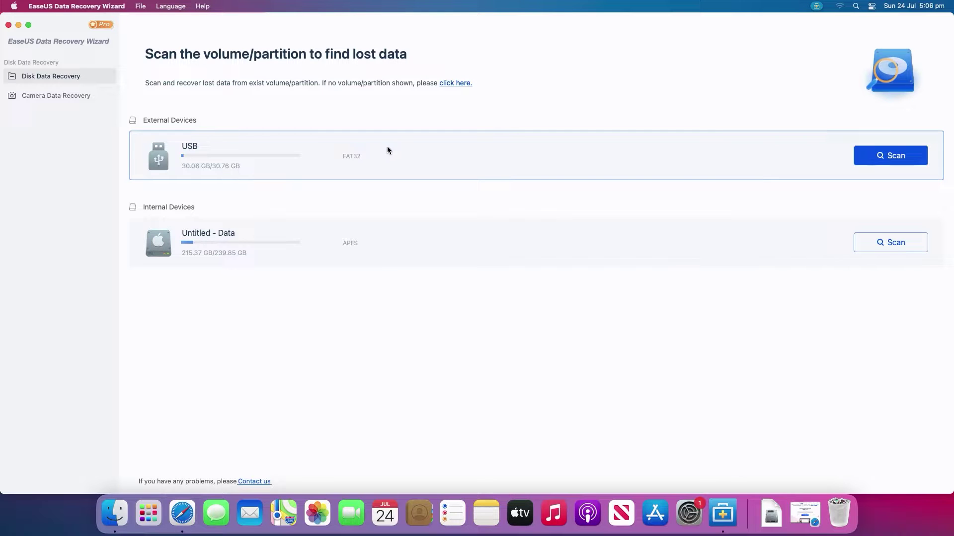
# - Scan the USB drive and filter the found files to Type: Document
pyautogui.click(387, 147)
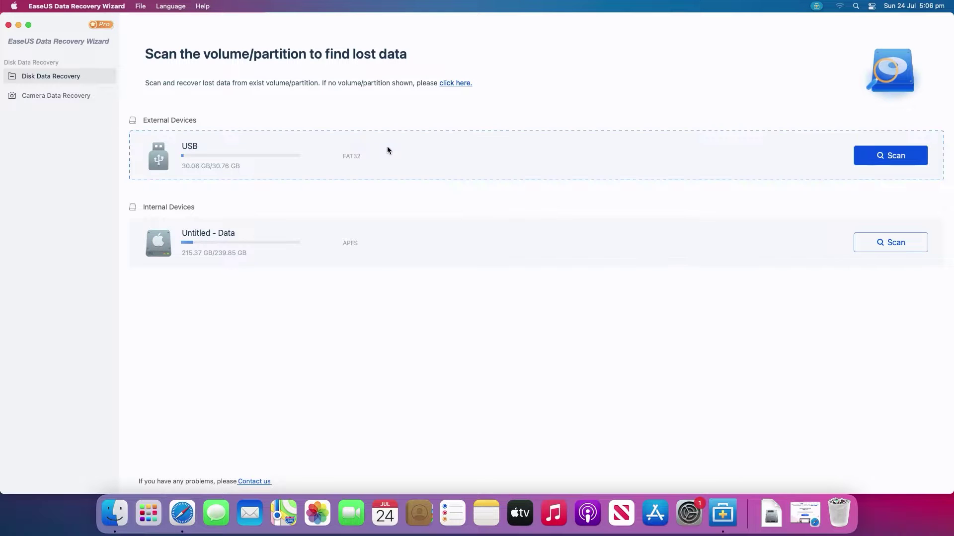
pyautogui.click(877, 157)
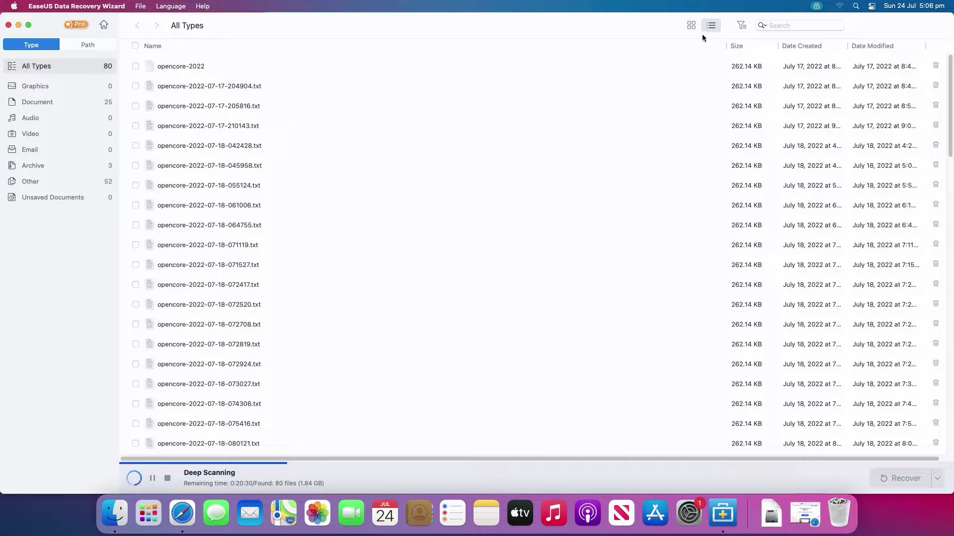
pyautogui.click(741, 25)
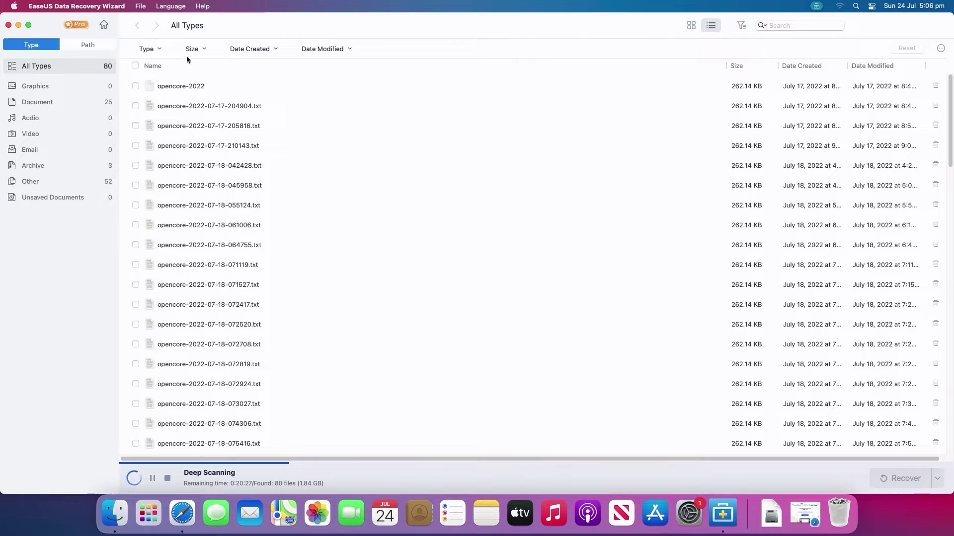
pyautogui.click(158, 49)
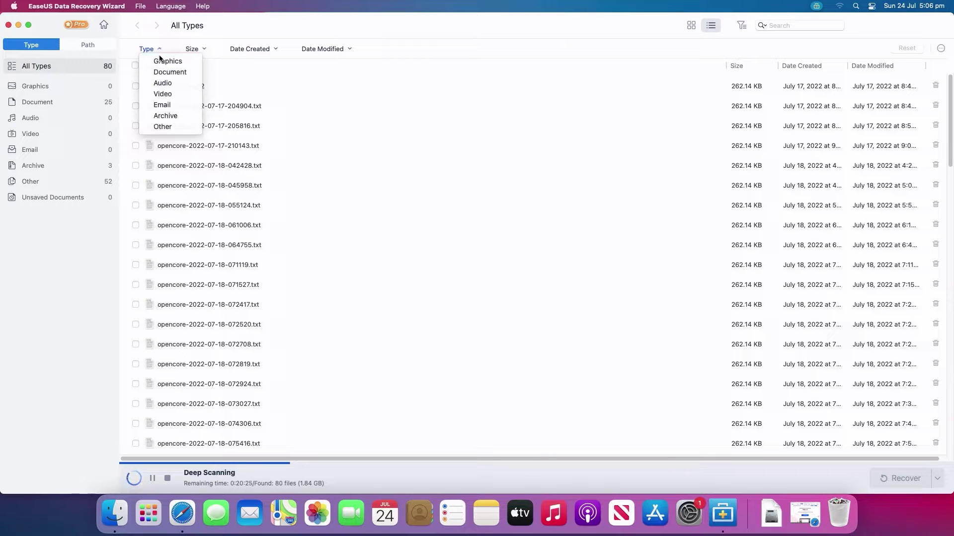
pyautogui.click(163, 73)
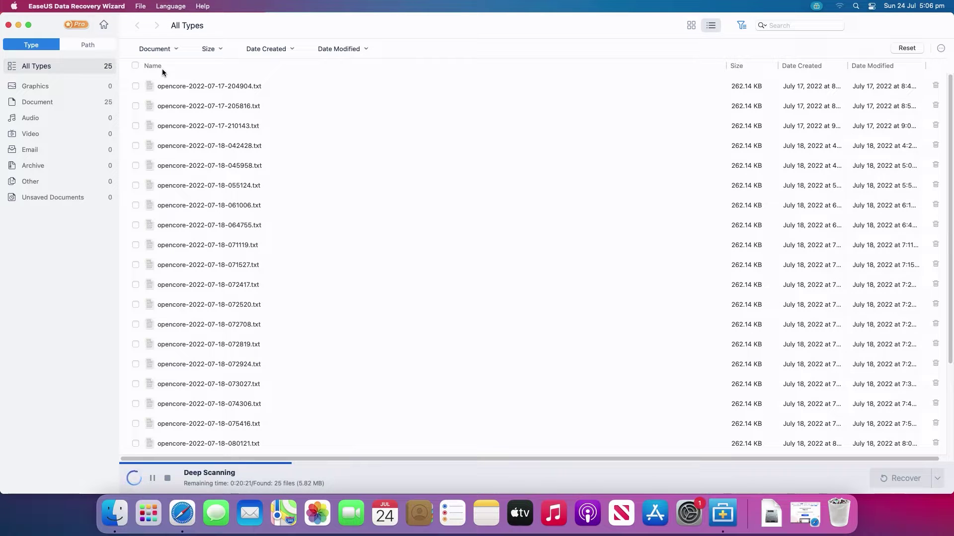
# - Mark opencore-2022-07-17-204904.txt and start recovering it to a chosen location
pyautogui.click(161, 87)
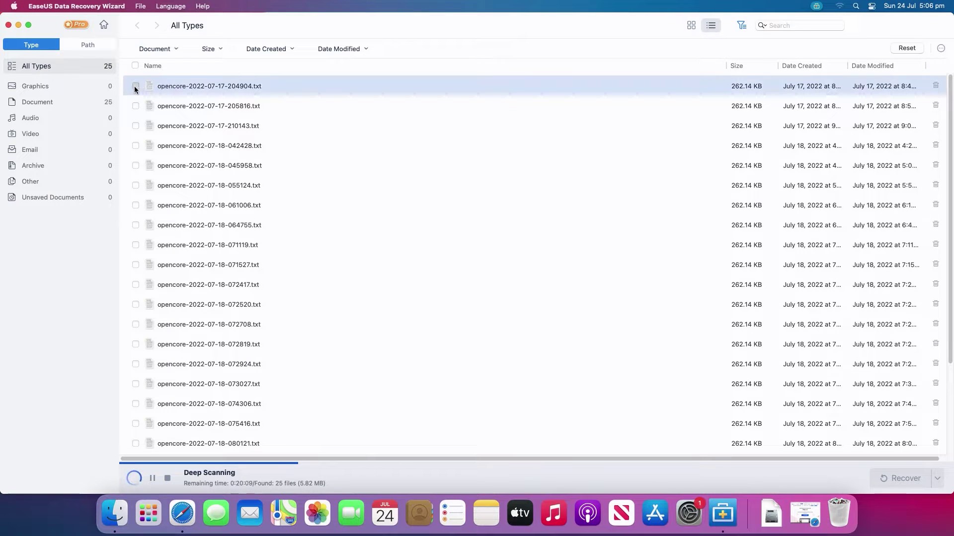
pyautogui.click(136, 86)
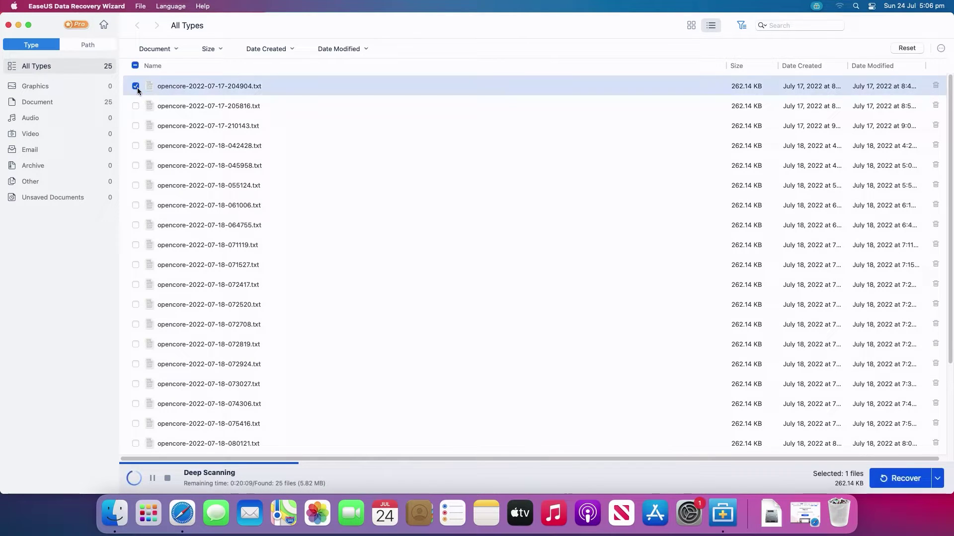
pyautogui.click(905, 478)
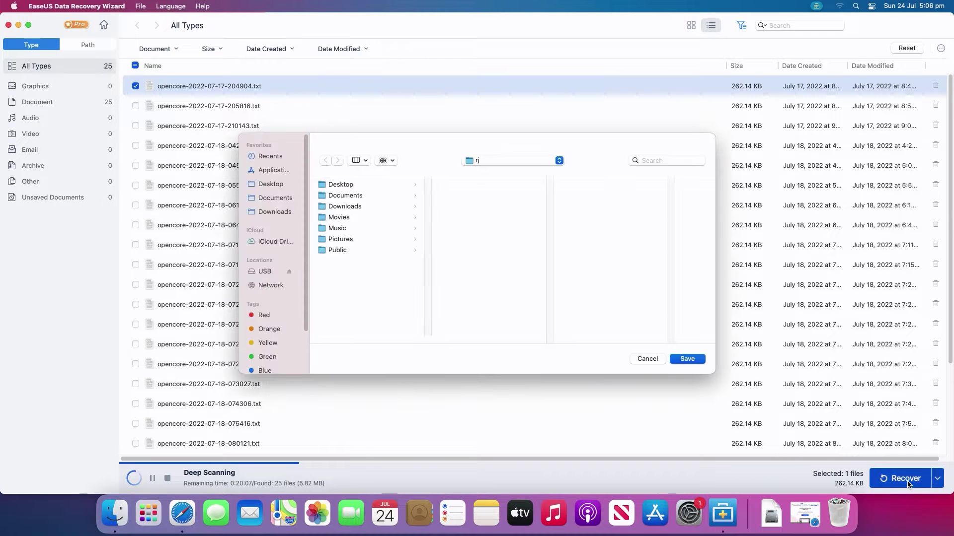